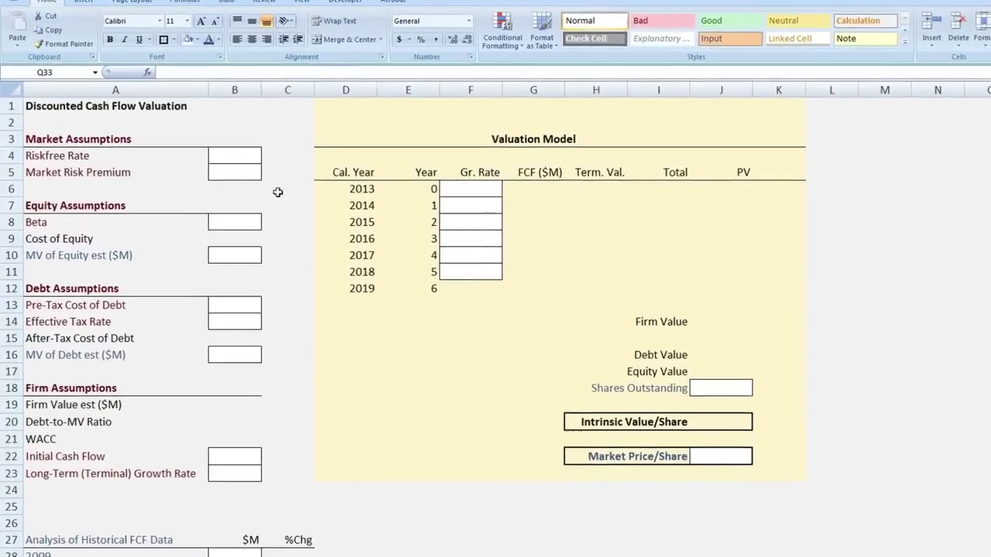
Set the riskfree rate to 3.5% and the market risk premium to 5.5% in the market assumptions.
{"action": "left_click", "coordinate": [231, 151]}
{"action": "type", "text": "3.5"}
{"action": "key", "text": "Return"}
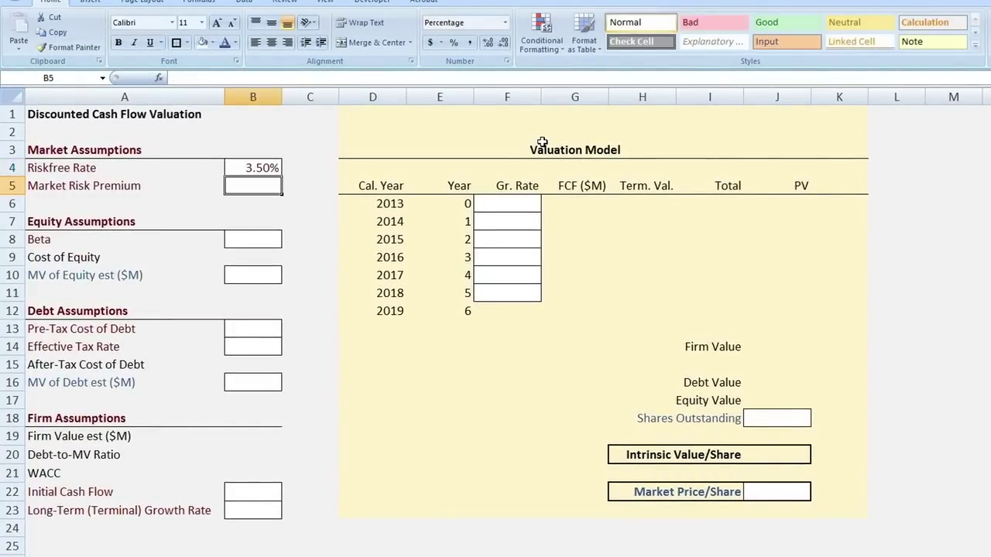
{"action": "type", "text": "5.5"}
{"action": "key", "text": "Return"}
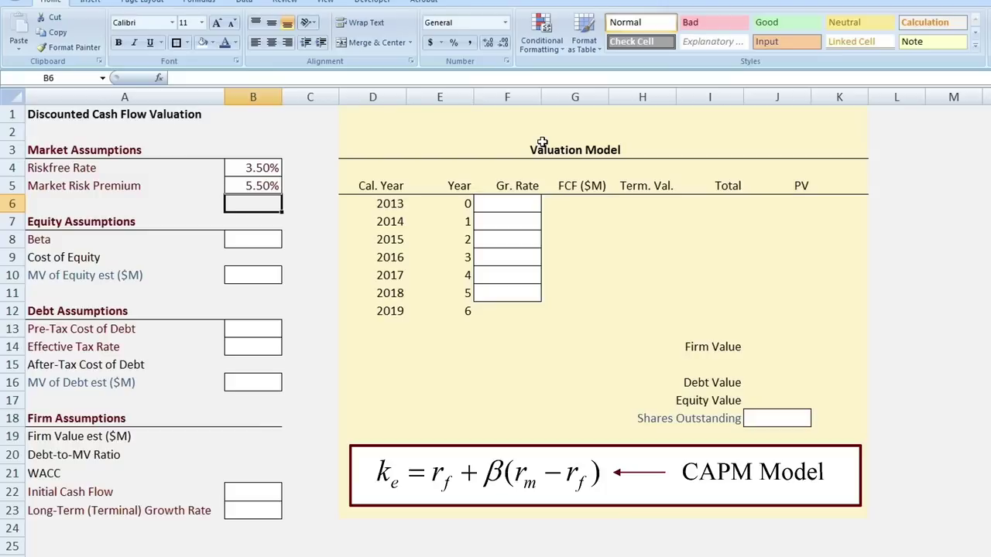
Set the beta in the equity assumptions to 1.
{"action": "key", "text": "Down"}
{"action": "key", "text": "Down"}
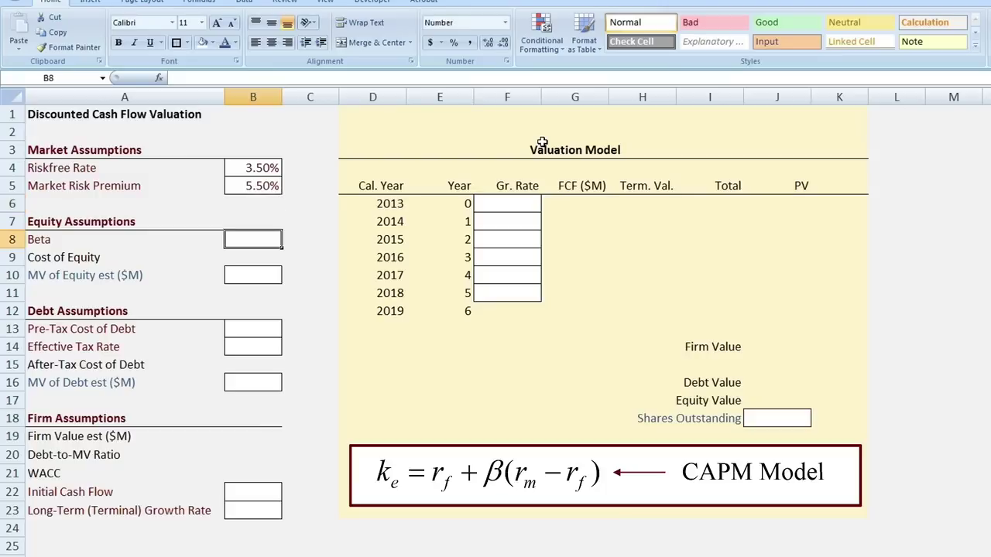
{"action": "type", "text": "1"}
{"action": "key", "text": "Return"}
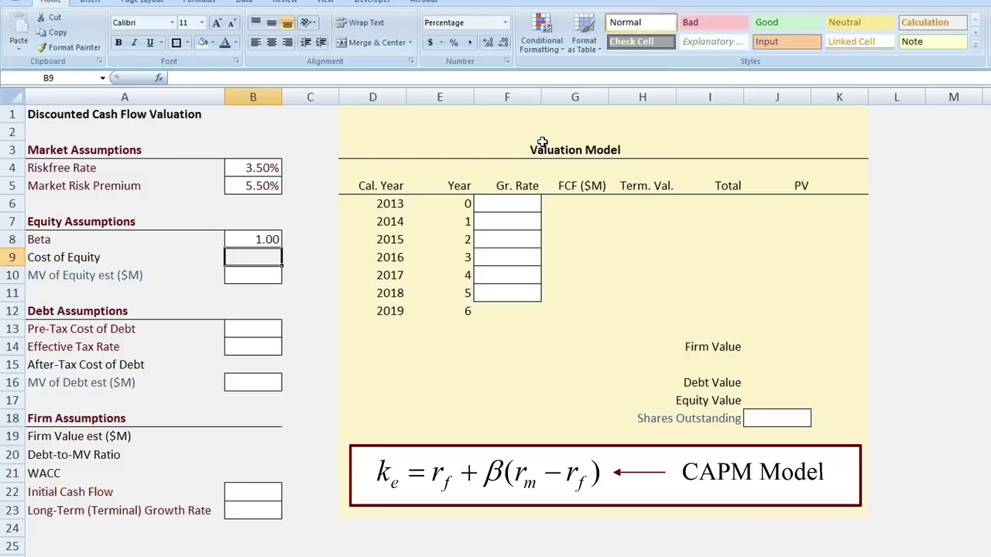
Calculate the cost of equity in B9 with the CAPM formula =B4+B8*B5.
{"action": "type", "text": "="}
{"action": "key", "text": "Up"}
{"action": "key", "text": "Up"}
{"action": "key", "text": "Up"}
{"action": "key", "text": "Up"}
{"action": "key", "text": "Up"}
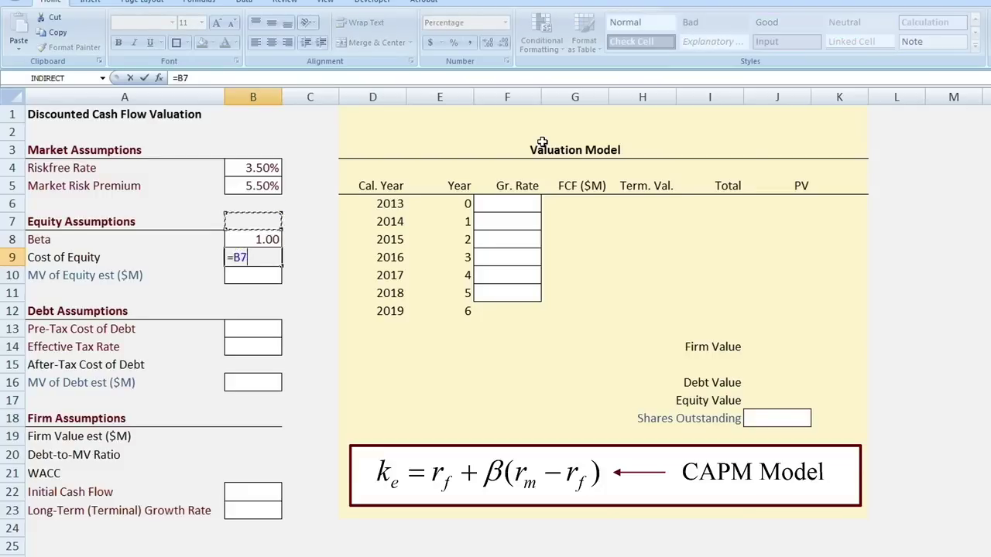
{"action": "type", "text": "+"}
{"action": "key", "text": "Up"}
{"action": "type", "text": "*"}
{"action": "key", "text": "Up"}
{"action": "key", "text": "Up"}
{"action": "key", "text": "Up"}
{"action": "key", "text": "Up"}
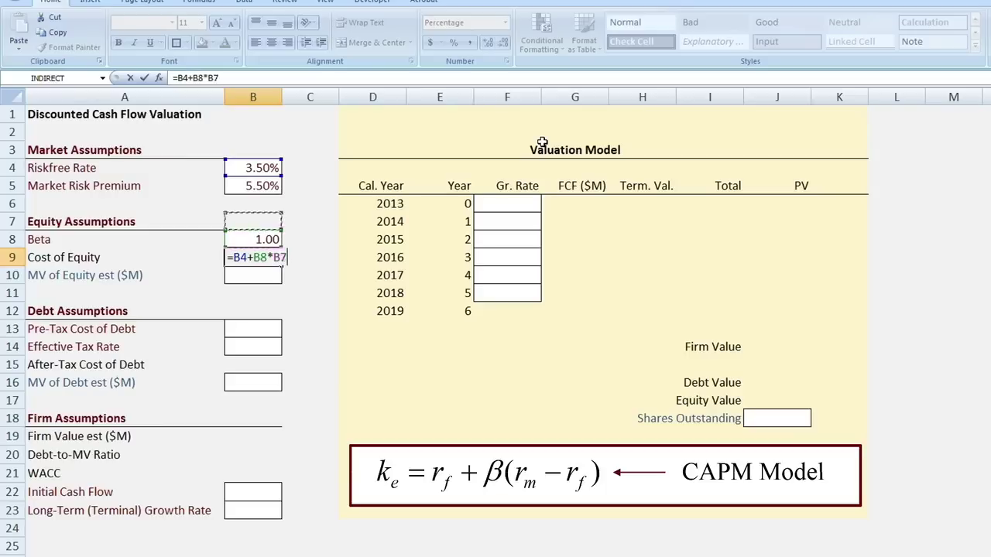
{"action": "key", "text": "Return"}
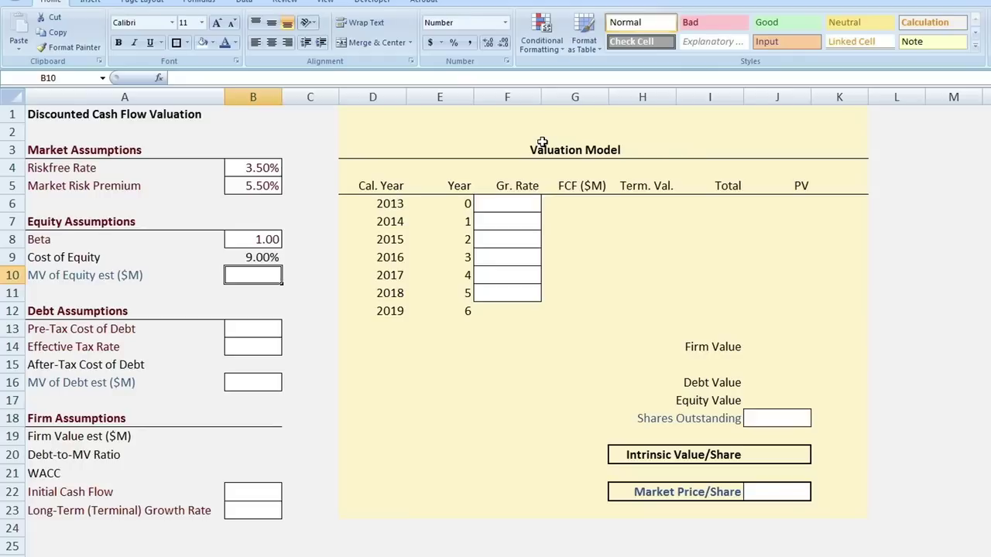
Set the pre-tax cost of debt to 4.5% and the effective tax rate to 30%.
{"action": "key", "text": "Down"}
{"action": "key", "text": "Down"}
{"action": "key", "text": "Down"}
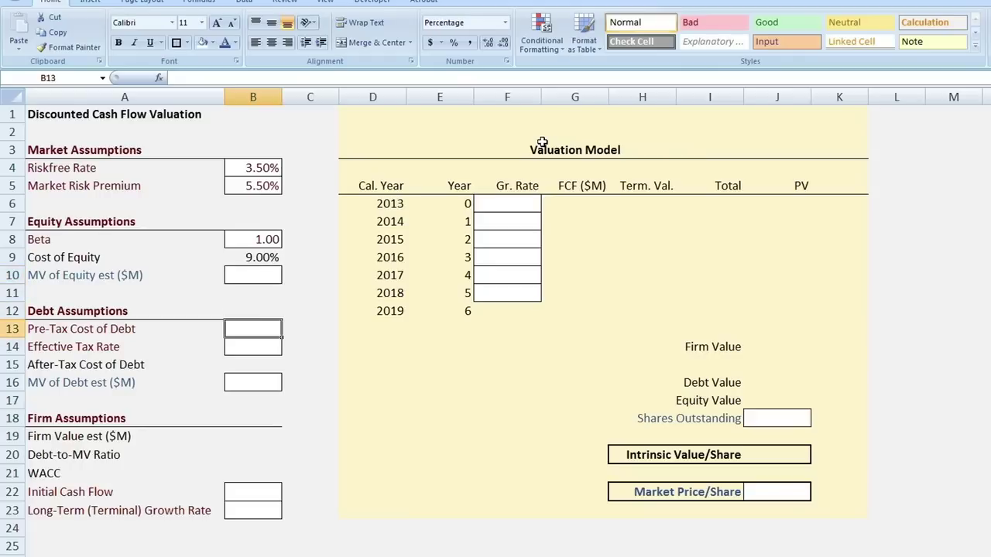
{"action": "type", "text": "4.5"}
{"action": "key", "text": "Return"}
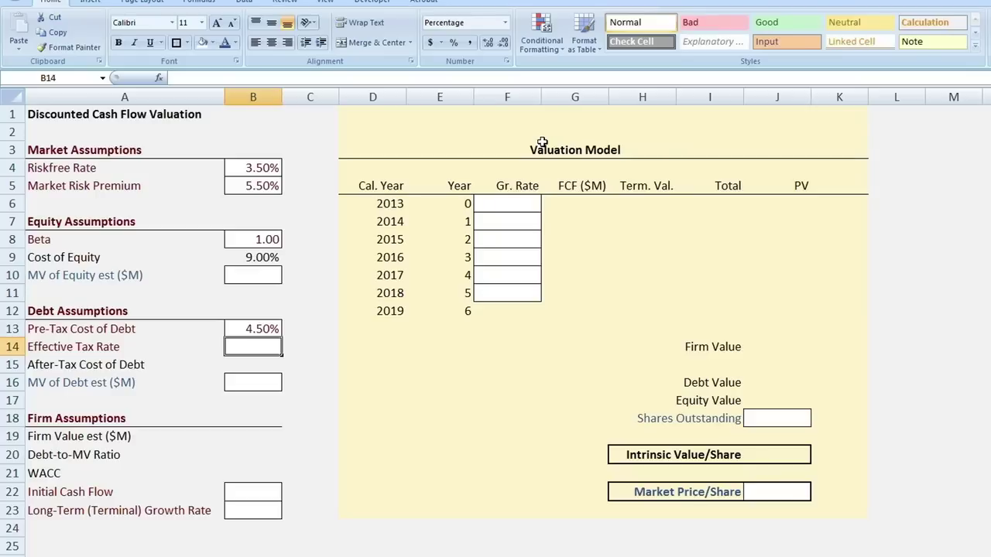
{"action": "type", "text": "30"}
{"action": "key", "text": "Return"}
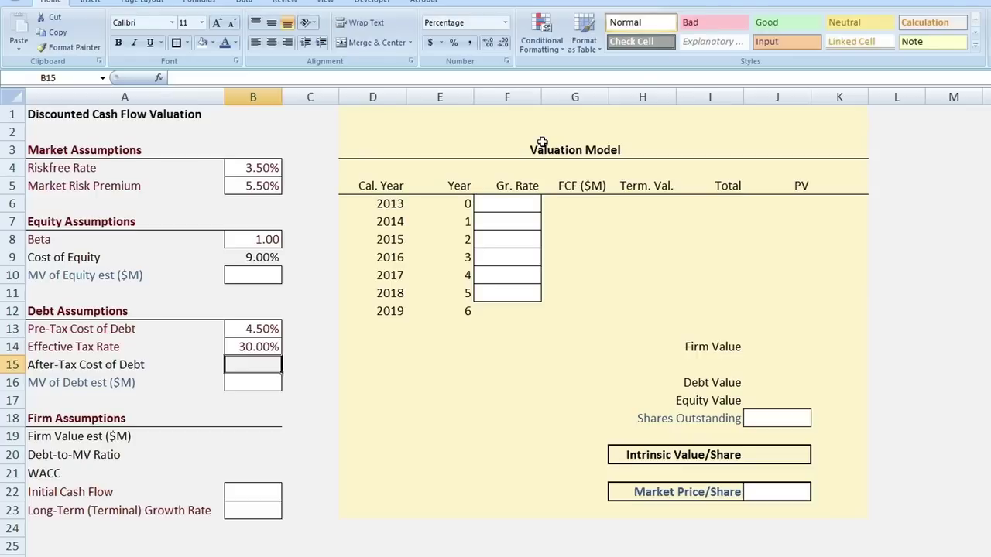
Calculate the after-tax cost of debt in B15 with the formula =(1-B14)*B13.
{"action": "type", "text": "=(1-"}
{"action": "key", "text": "Up"}
{"action": "type", "text": ")*"}
{"action": "key", "text": "Up"}
{"action": "key", "text": "Up"}
{"action": "key", "text": "Return"}
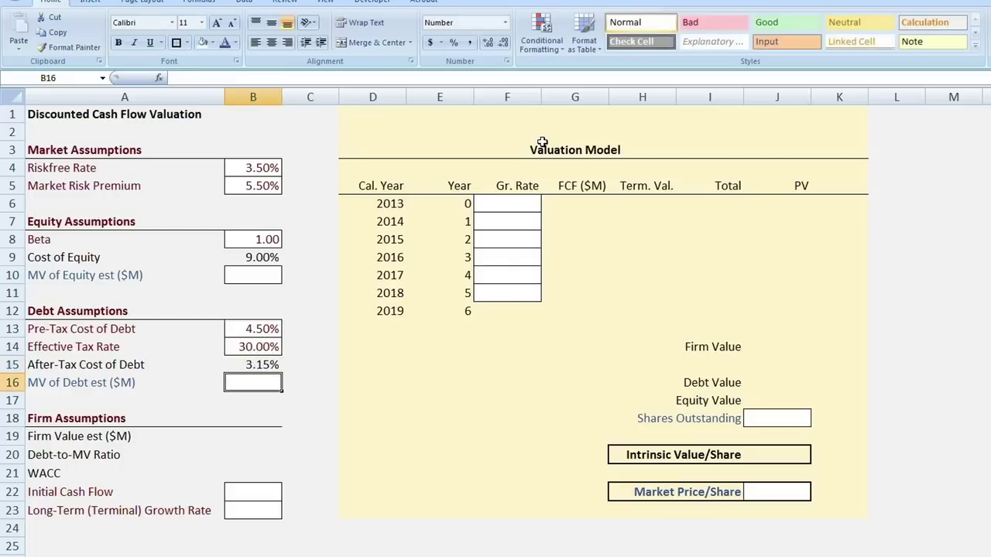
Calculate the estimated firm value in B19 as the market value of equity plus the market value of debt, =B10+B16.
{"action": "key", "text": "Down"}
{"action": "key", "text": "Down"}
{"action": "key", "text": "Down"}
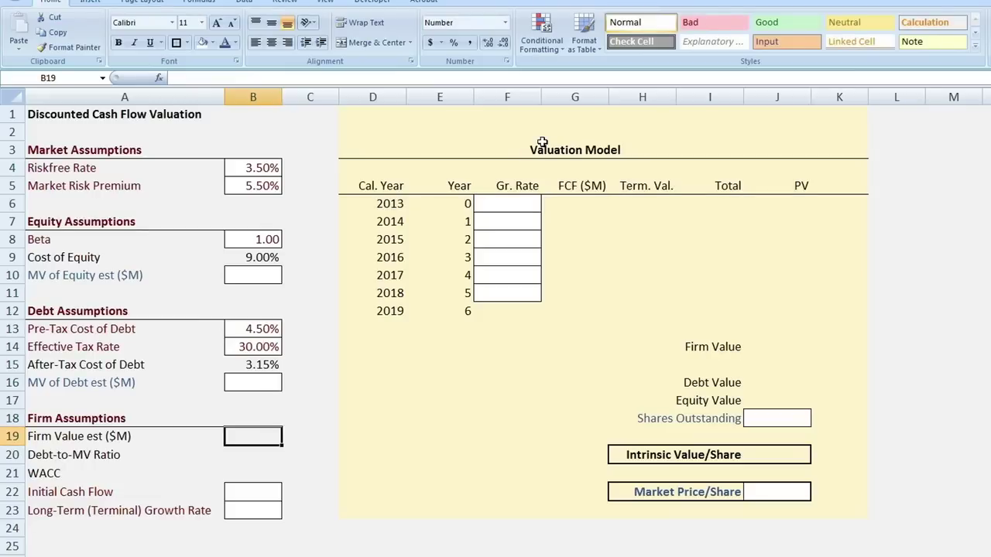
{"action": "type", "text": "="}
{"action": "key", "text": "Up"}
{"action": "key", "text": "Up"}
{"action": "key", "text": "Up"}
{"action": "key", "text": "Up"}
{"action": "key", "text": "Up"}
{"action": "key", "text": "Up"}
{"action": "key", "text": "Up"}
{"action": "key", "text": "Up"}
{"action": "key", "text": "Up"}
{"action": "type", "text": "+"}
{"action": "key", "text": "Up"}
{"action": "key", "text": "Up"}
{"action": "key", "text": "Up"}
{"action": "key", "text": "Return"}
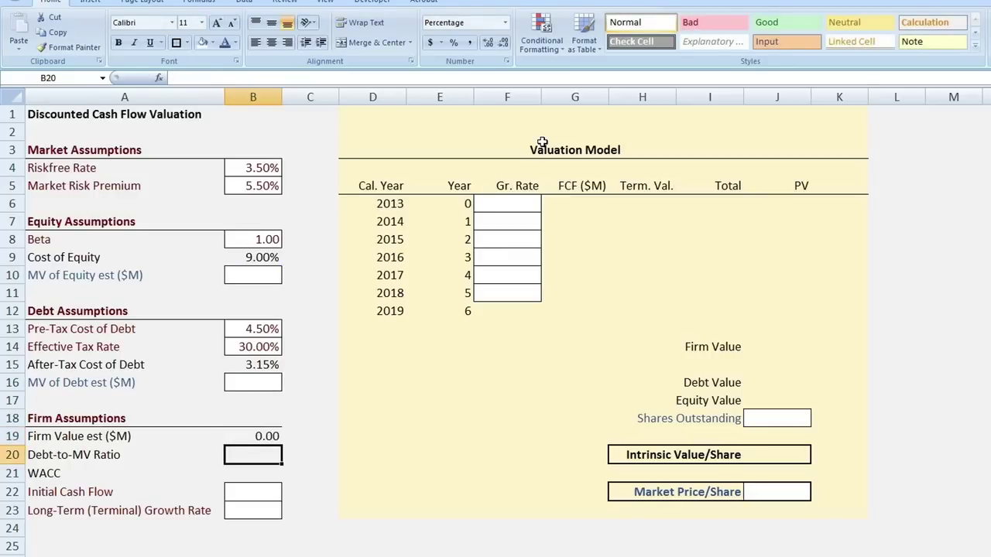
Set the estimated market value of equity in B10 to 2000 ($M).
{"action": "key", "text": "Up"}
{"action": "key", "text": "Up"}
{"action": "key", "text": "Up"}
{"action": "key", "text": "Up"}
{"action": "key", "text": "Up"}
{"action": "key", "text": "Up"}
{"action": "key", "text": "Up"}
{"action": "key", "text": "Up"}
{"action": "key", "text": "Up"}
{"action": "key", "text": "Up"}
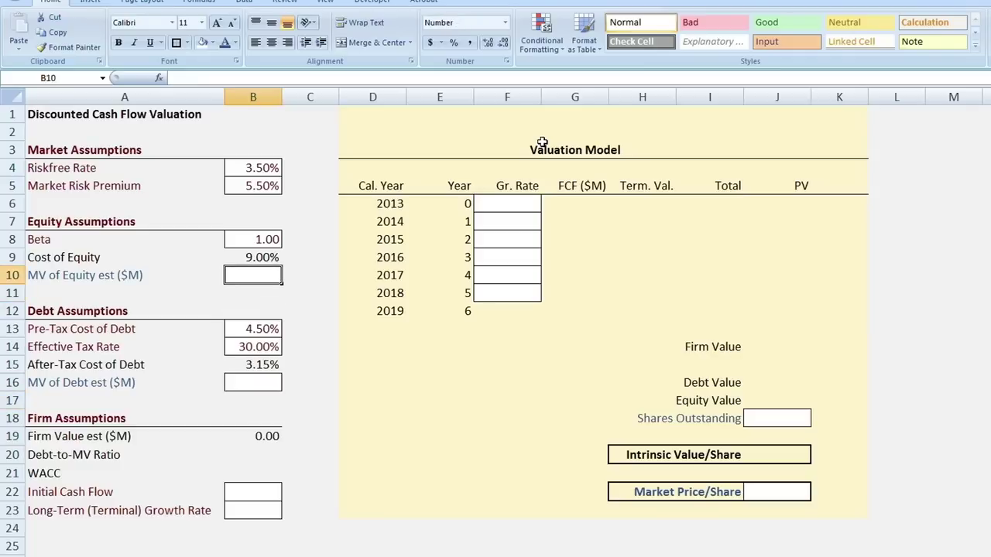
{"action": "type", "text": "2000"}
{"action": "key", "text": "Return"}
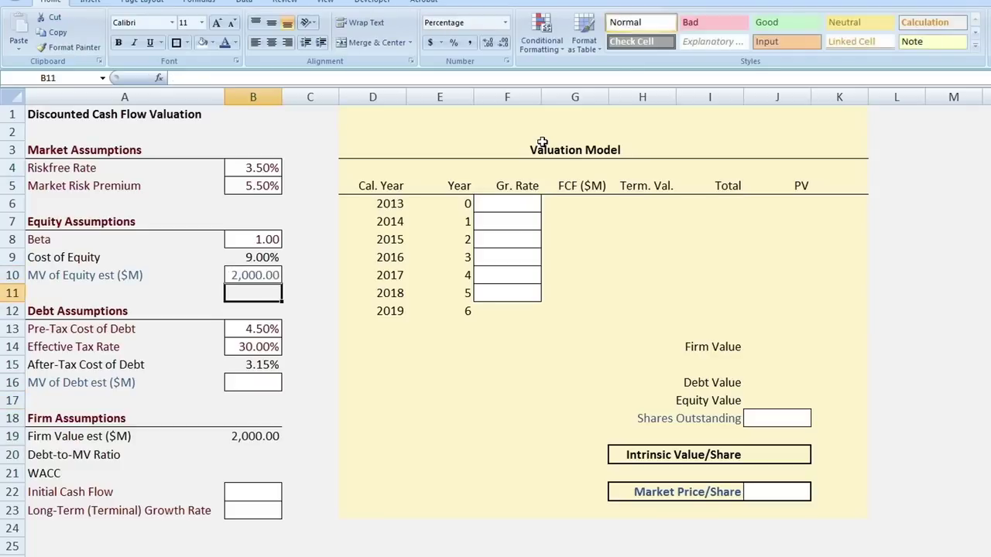
Set the estimated market value of debt in B16 to 0.
{"action": "key", "text": "Down"}
{"action": "key", "text": "Down"}
{"action": "key", "text": "Down"}
{"action": "key", "text": "Down"}
{"action": "key", "text": "Down"}
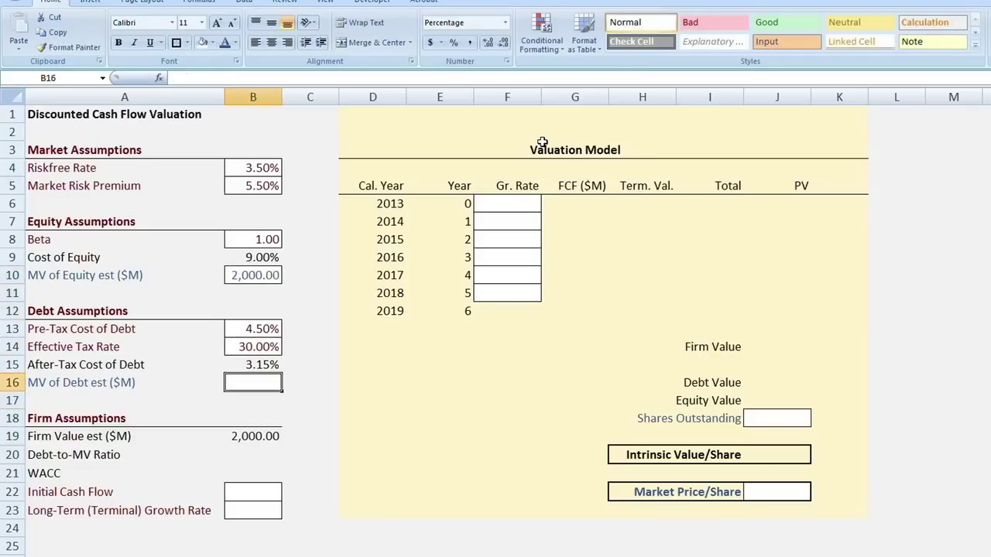
{"action": "type", "text": "0"}
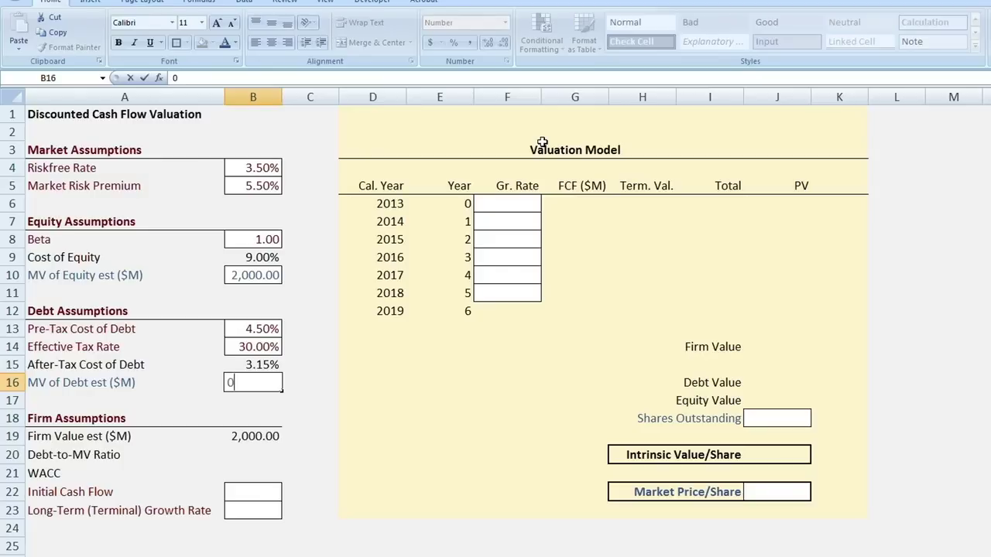
{"action": "key", "text": "Return"}
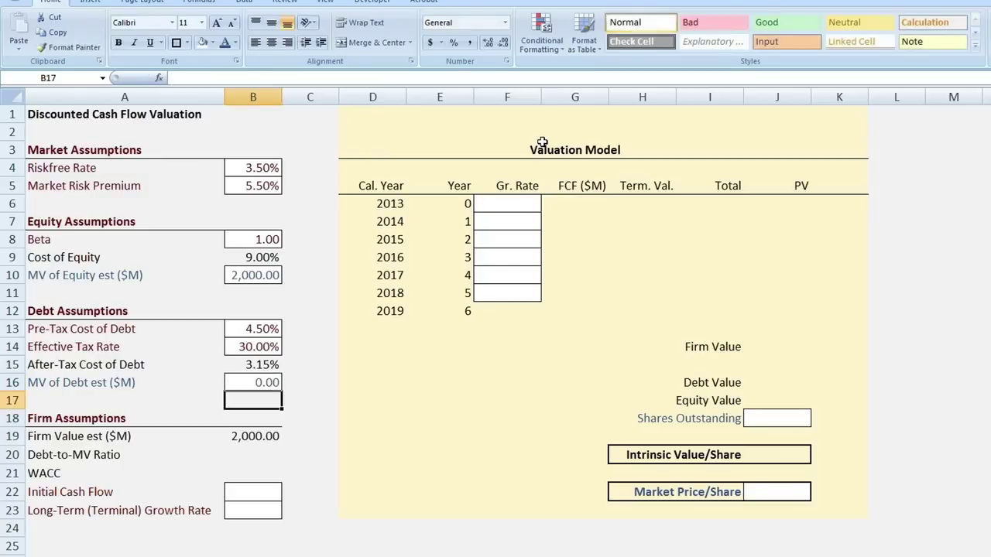
Calculate the debt-to-MV ratio in B20 by dividing the market value of debt by the firm value, =B16/B19.
{"action": "key", "text": "Down"}
{"action": "key", "text": "Down"}
{"action": "key", "text": "Down"}
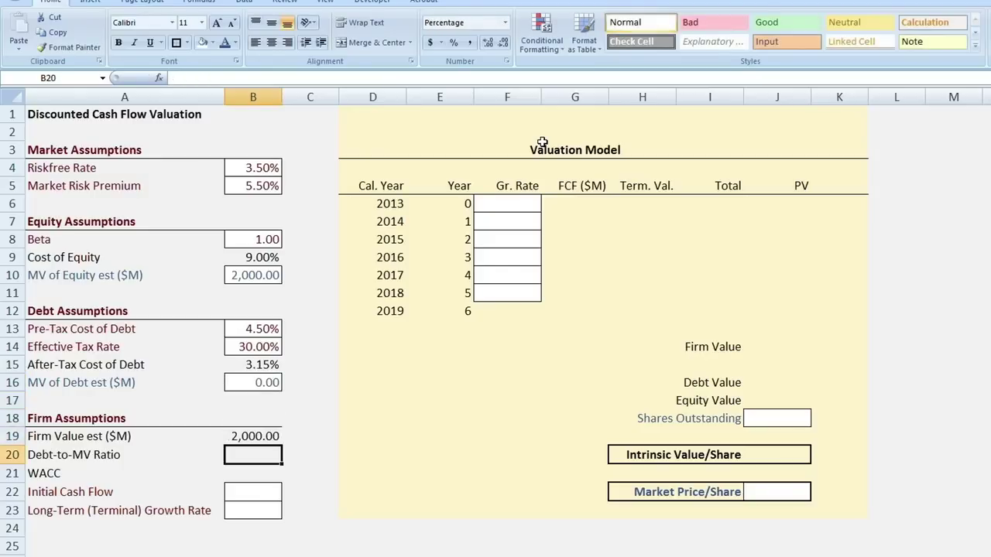
{"action": "type", "text": "="}
{"action": "key", "text": "Up"}
{"action": "key", "text": "Up"}
{"action": "key", "text": "Up"}
{"action": "key", "text": "Up"}
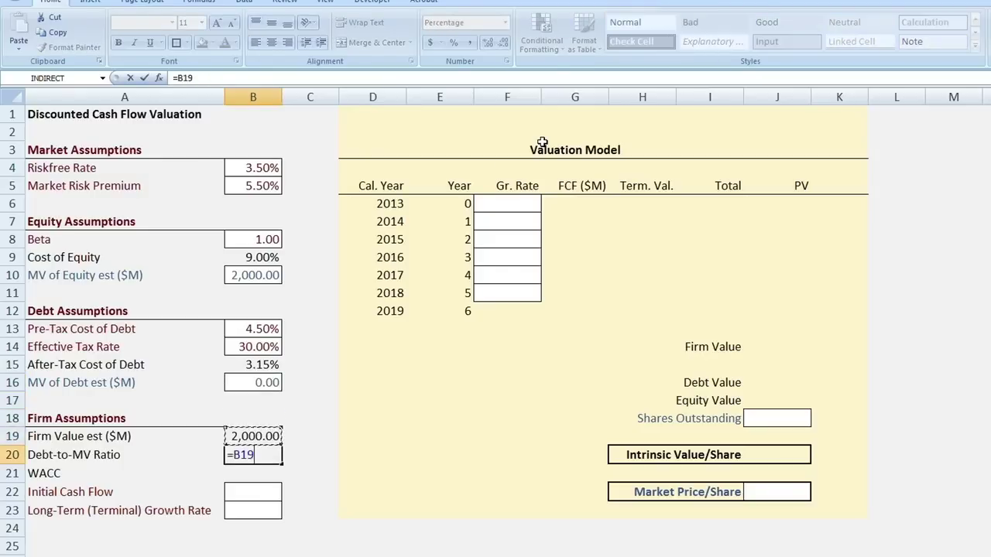
{"action": "type", "text": "/"}
{"action": "key", "text": "Up"}
{"action": "key", "text": "Return"}
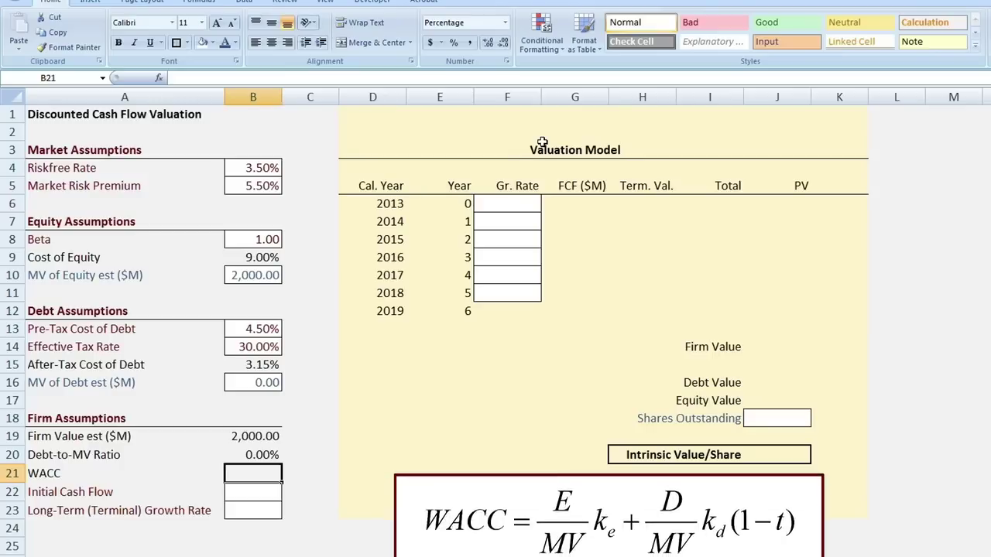
Calculate the WACC in B21 with the formula =(1-B20)*B9+B20*B15.
{"action": "type", "text": "="}
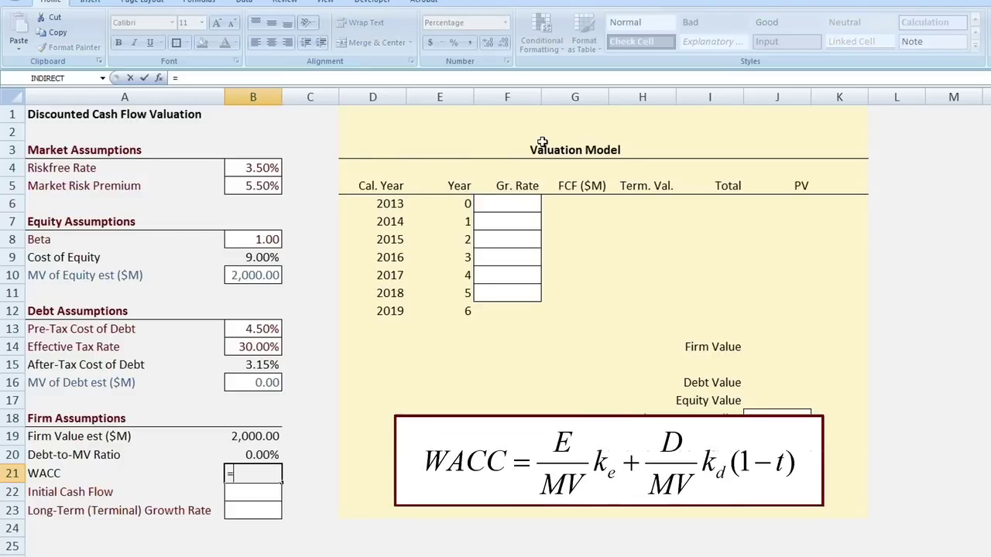
{"action": "type", "text": "(1-B20)*"}
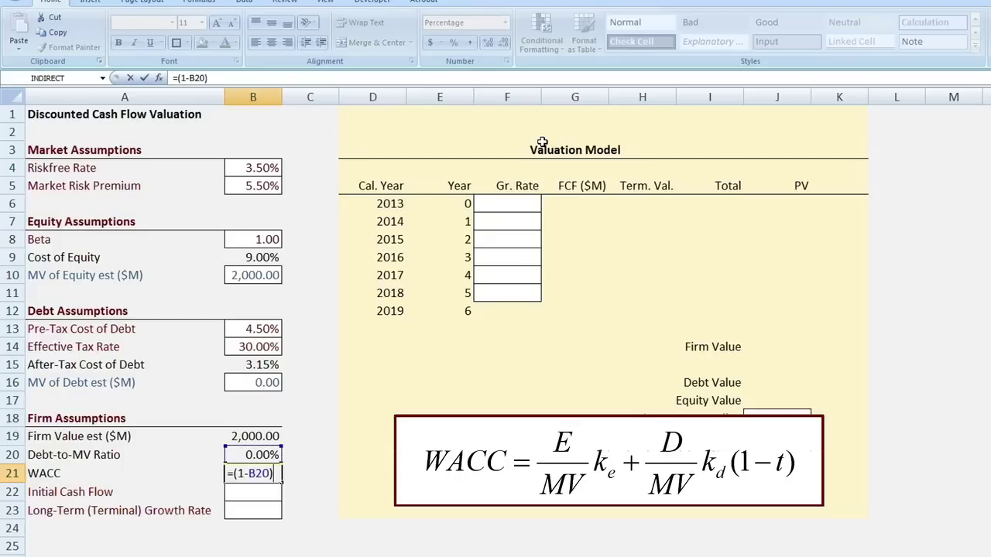
{"action": "key", "text": "Up"}
{"action": "key", "text": "Up"}
{"action": "key", "text": "Up"}
{"action": "key", "text": "Up"}
{"action": "key", "text": "Up"}
{"action": "key", "text": "Up"}
{"action": "key", "text": "Up"}
{"action": "key", "text": "Up"}
{"action": "key", "text": "Up"}
{"action": "key", "text": "Up"}
{"action": "key", "text": "Up"}
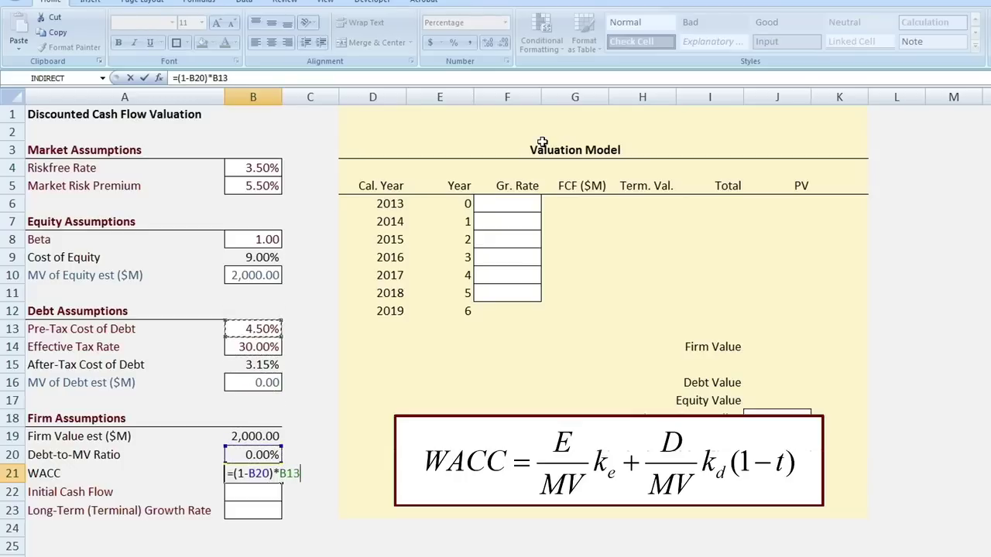
{"action": "key", "text": "Up"}
{"action": "type", "text": "+"}
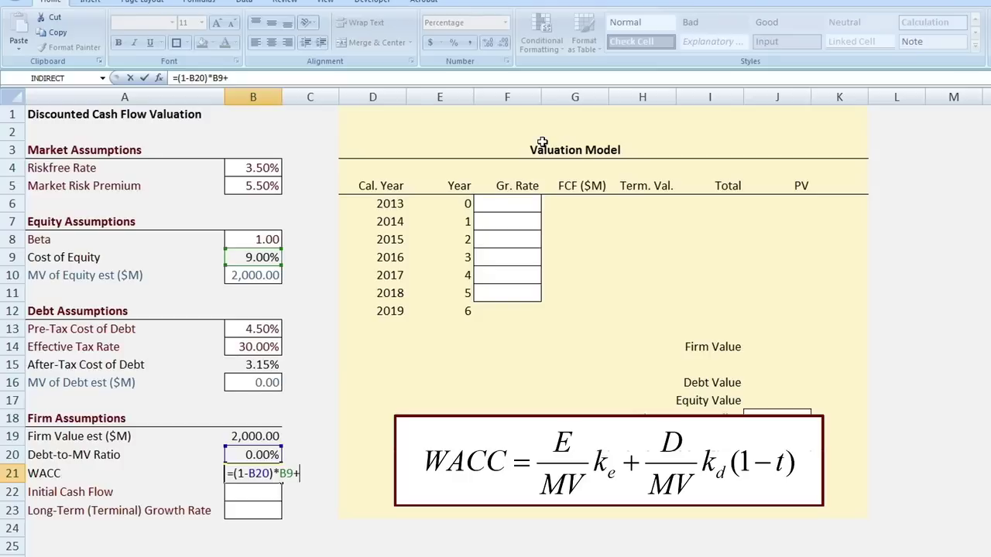
{"action": "key", "text": "Up"}
{"action": "type", "text": "*"}
{"action": "key", "text": "Up"}
{"action": "key", "text": "Up"}
{"action": "key", "text": "Up"}
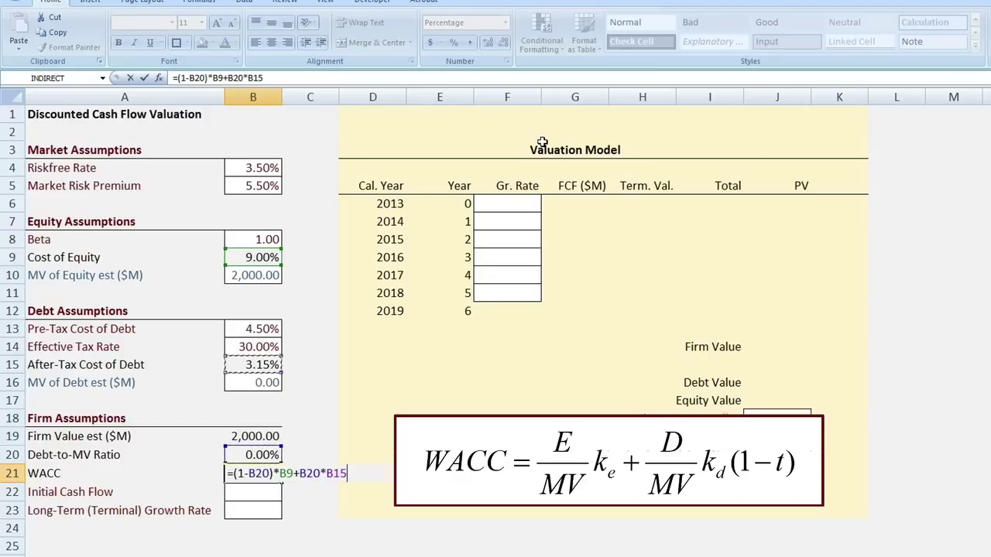
{"action": "key", "text": "Return"}
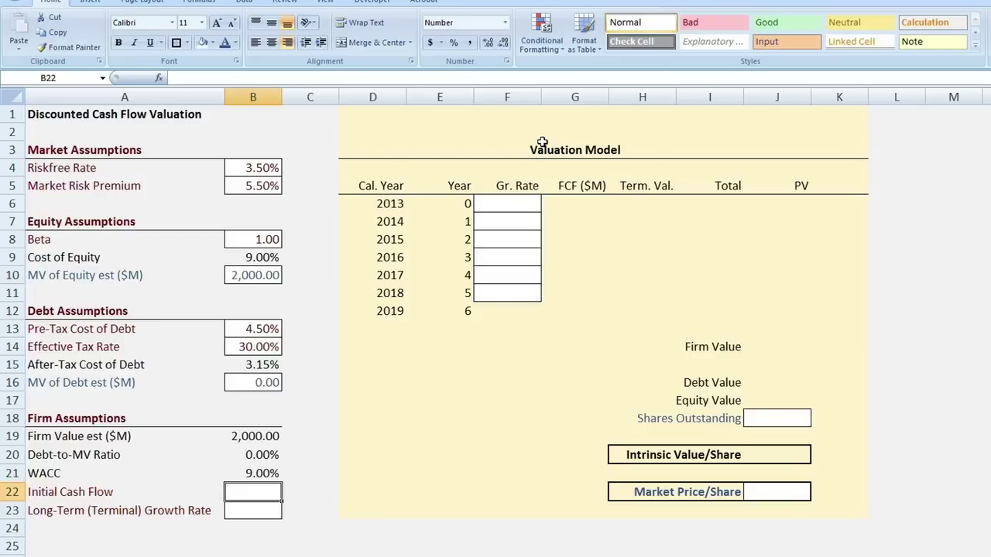
Set the estimated market value of debt in B16 to 200 ($M).
{"action": "key", "text": "Up"}
{"action": "key", "text": "Up"}
{"action": "key", "text": "Up"}
{"action": "key", "text": "Up"}
{"action": "key", "text": "Up"}
{"action": "key", "text": "Up"}
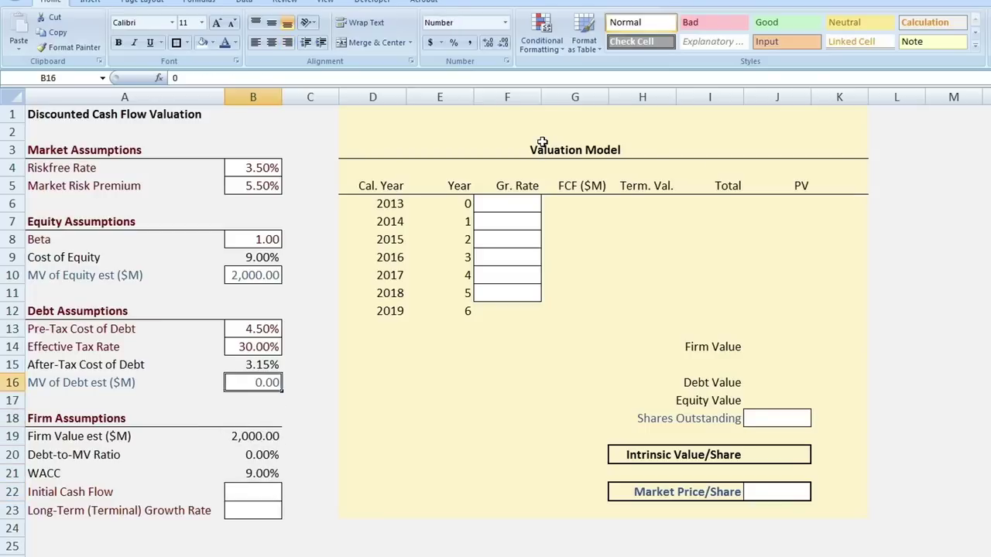
{"action": "type", "text": "200"}
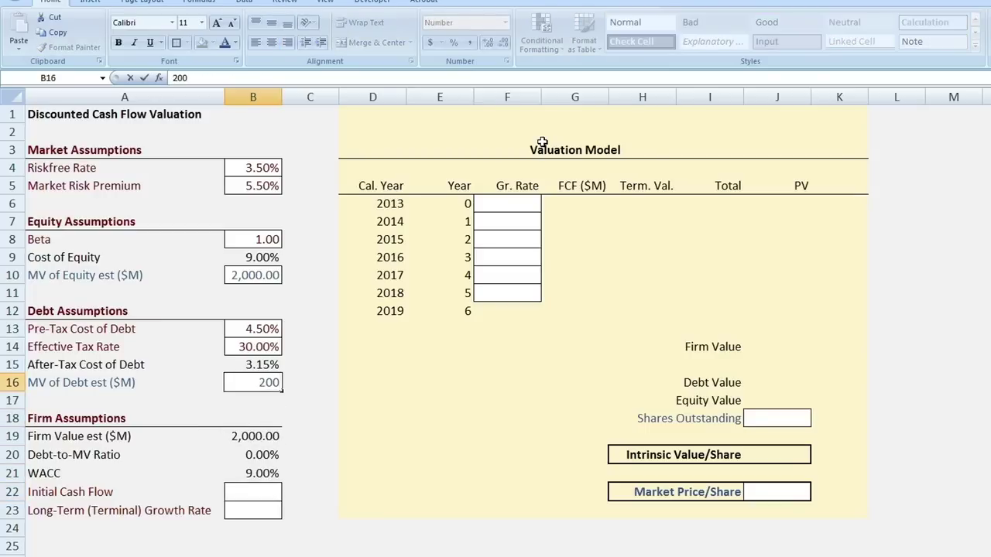
{"action": "key", "text": "Return"}
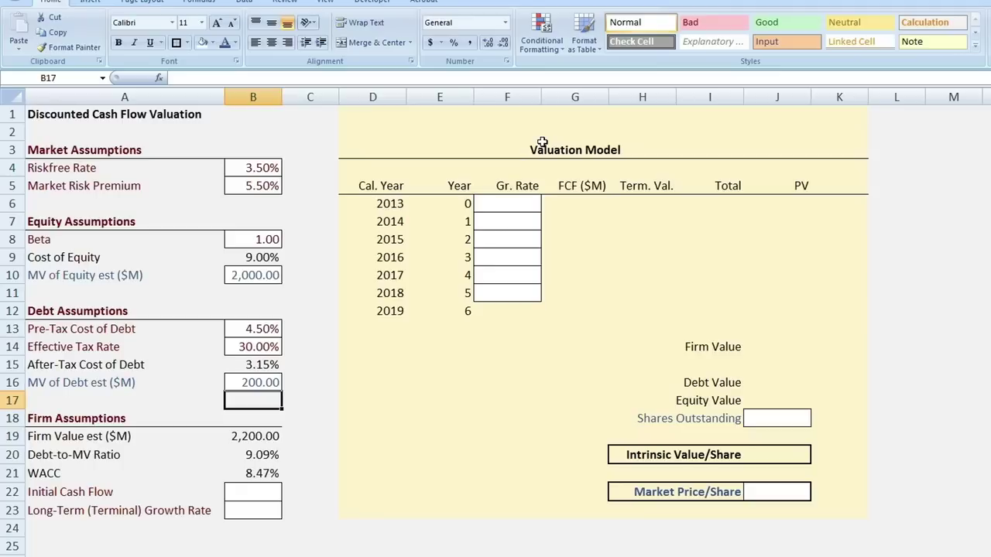
Set the initial cash flow to 100 and the long-term (terminal) growth rate to 3% in the firm assumptions.
{"action": "key", "text": "Down"}
{"action": "key", "text": "Down"}
{"action": "key", "text": "Down"}
{"action": "key", "text": "Down"}
{"action": "key", "text": "Down"}
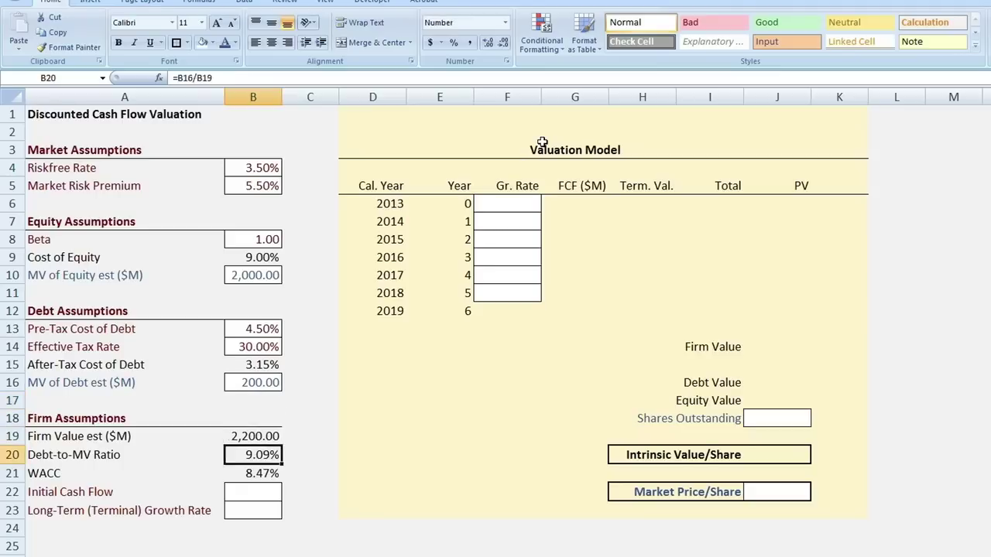
{"action": "type", "text": "100"}
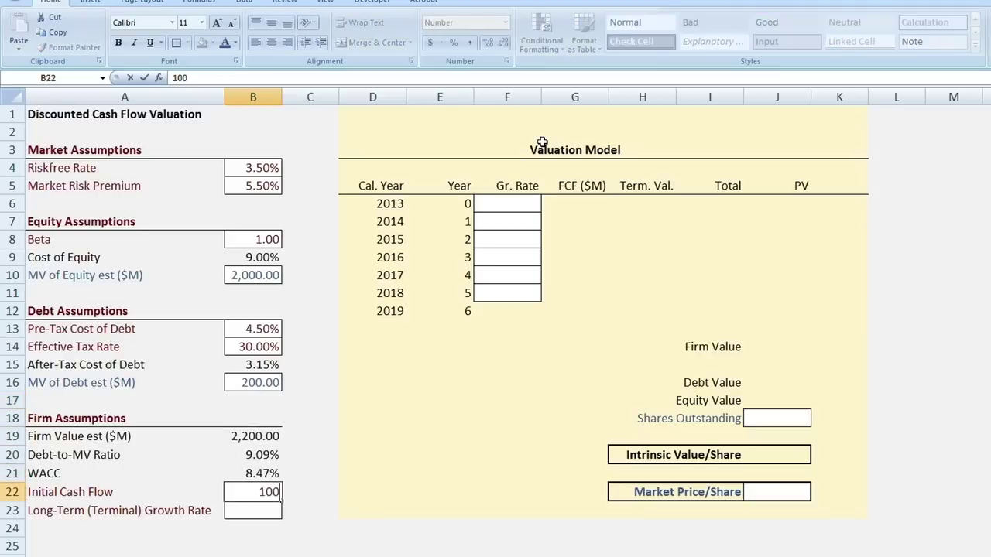
{"action": "key", "text": "Return"}
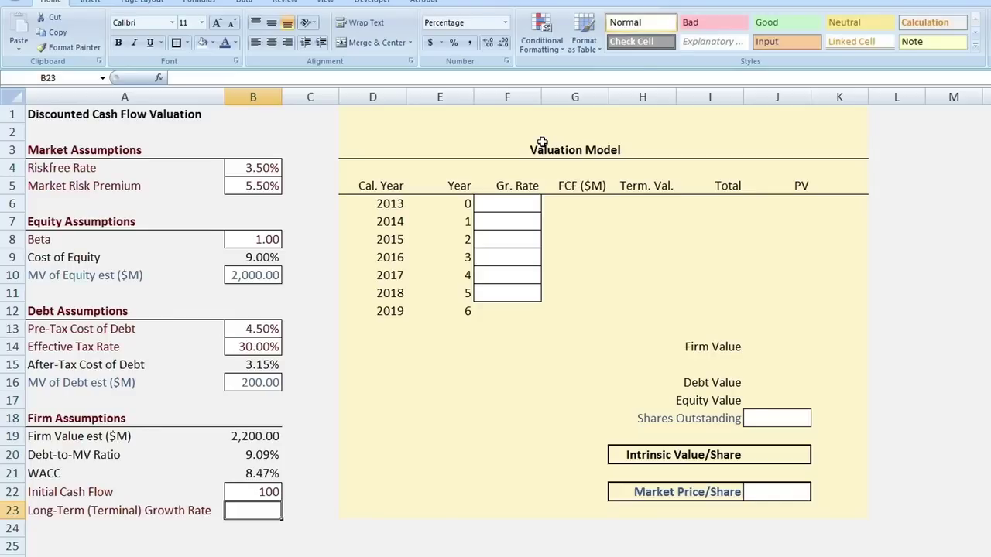
{"action": "type", "text": "3%"}
{"action": "key", "text": "Return"}
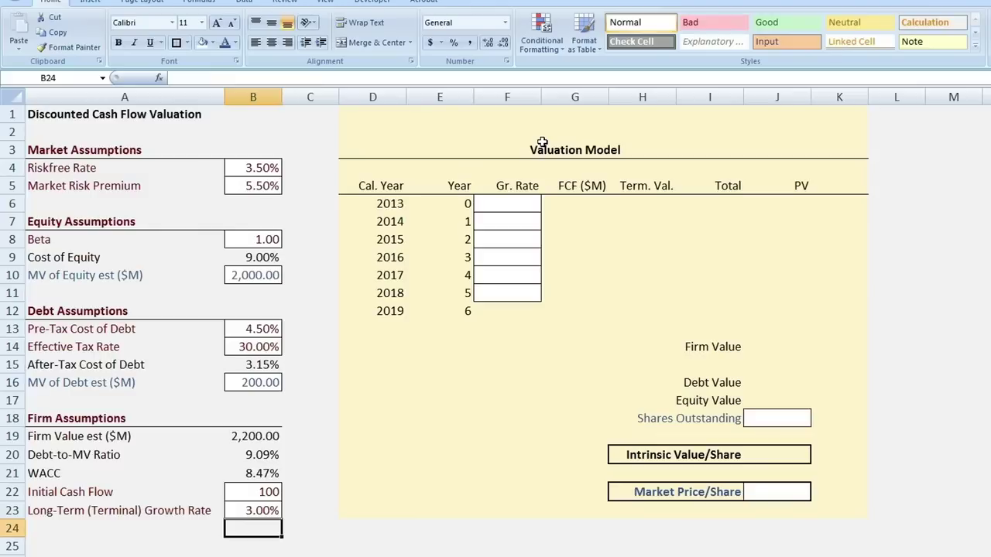
Link the 2013 free cash flow in G6 to the initial cash flow assumption with =B22.
{"action": "left_click", "coordinate": [573, 204]}
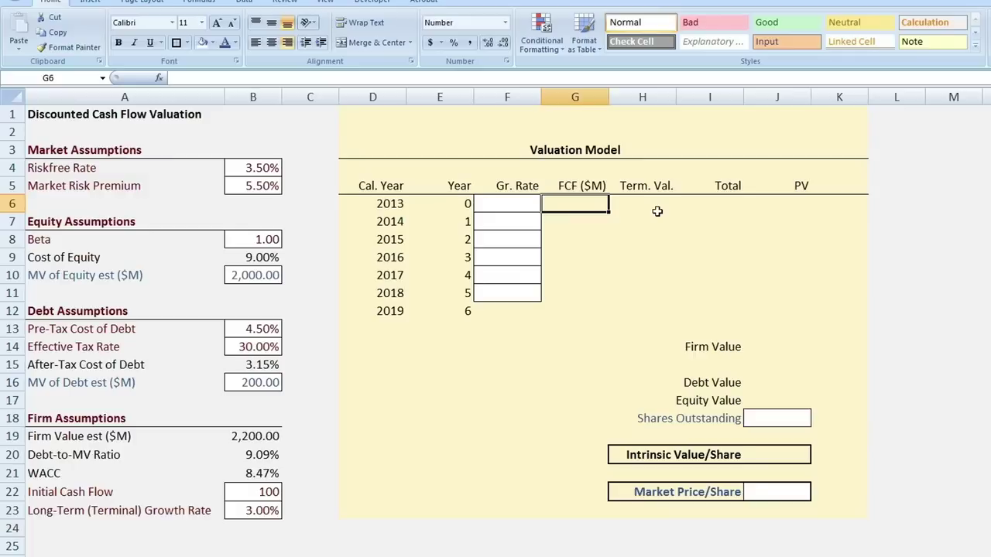
{"action": "type", "text": "="}
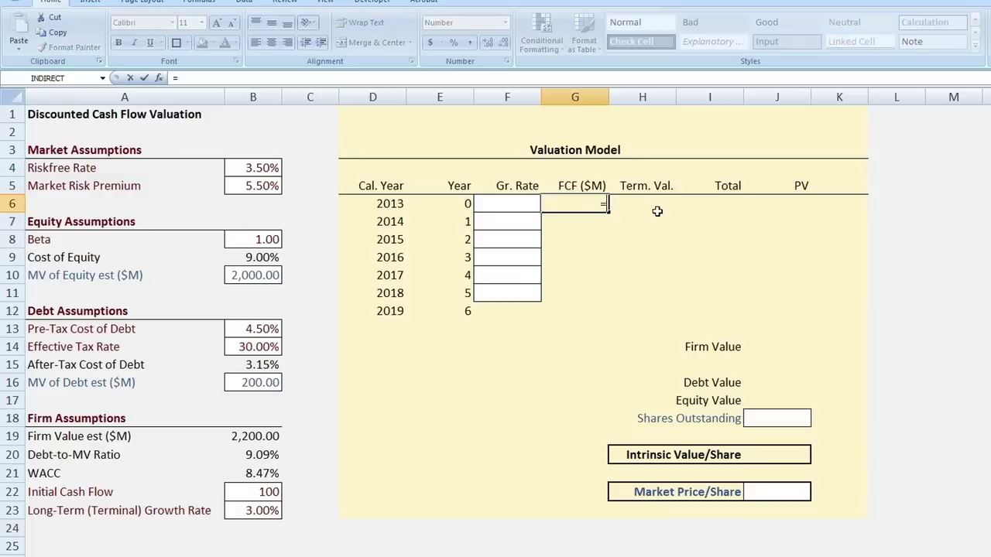
{"action": "left_click", "coordinate": [242, 496]}
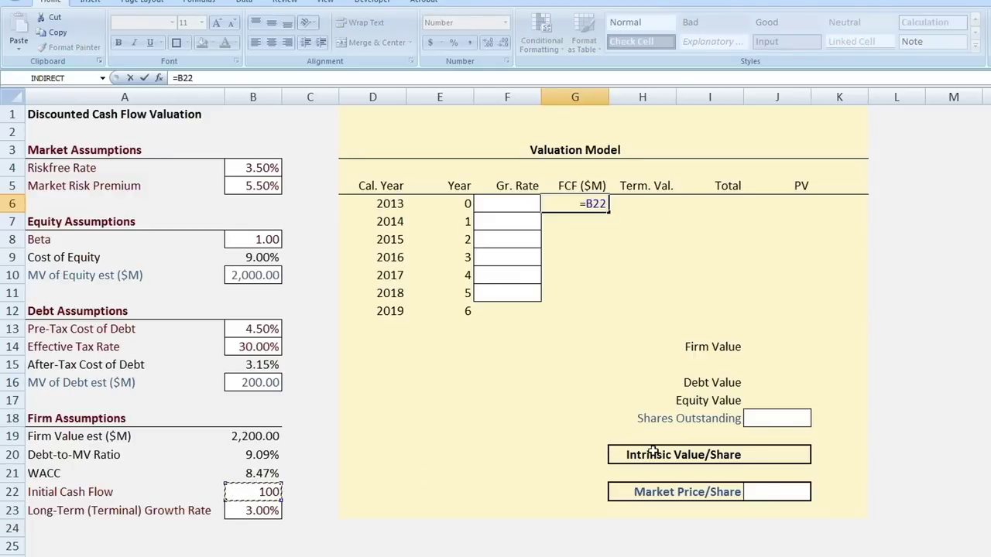
{"action": "key", "text": "Return"}
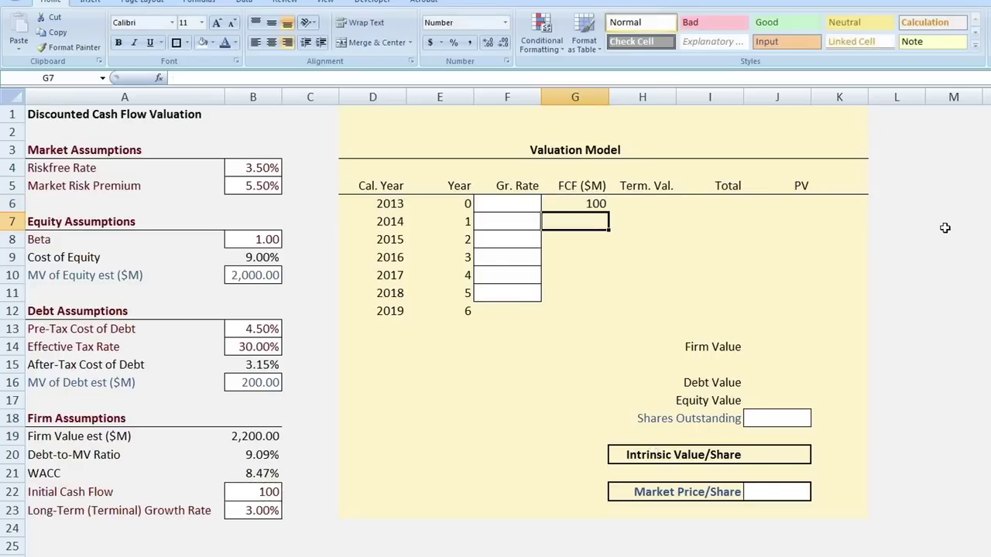
Set the 2013 growth rate in F6 to 10%.
{"action": "key", "text": "Up"}
{"action": "key", "text": "Left"}
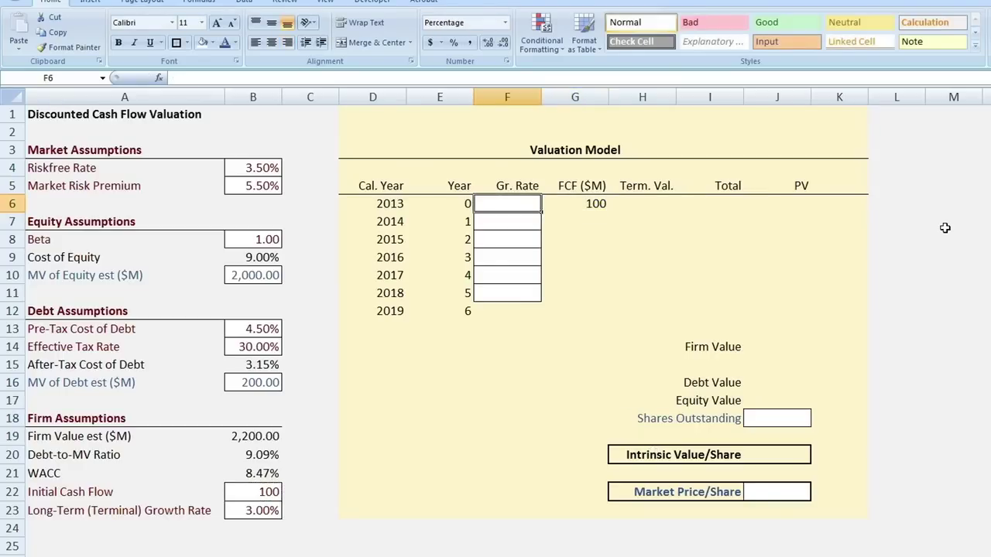
{"action": "type", "text": "10%"}
{"action": "key", "text": "Return"}
Calculate the 2014 free cash flow in G7 by growing the prior year's cash flow, =G6*(1+F6).
{"action": "key", "text": "Up"}
{"action": "key", "text": "Right"}
{"action": "key", "text": "Down"}
{"action": "type", "text": "="}
{"action": "key", "text": "Up"}
{"action": "type", "text": "*(1+"}
{"action": "key", "text": "Up"}
{"action": "key", "text": "Left"}
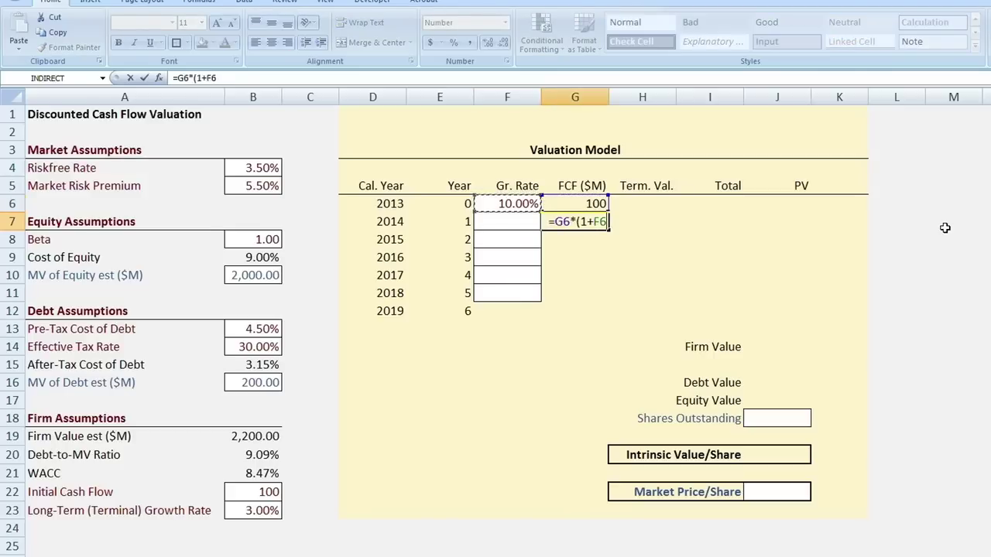
{"action": "type", "text": ")"}
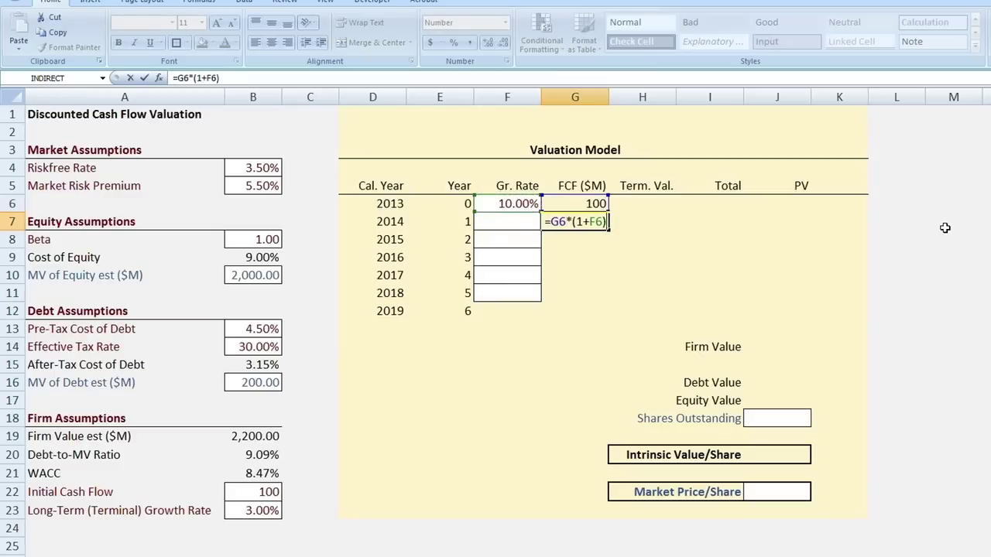
{"action": "key", "text": "Return"}
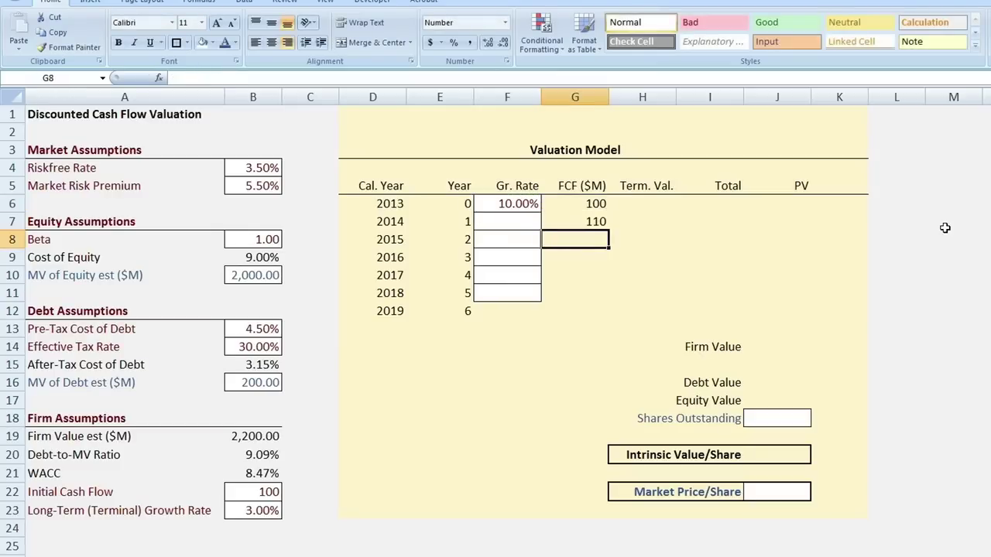
Copy the free cash flow formula from G7 to G8:G12 for the years 2015 to 2019.
{"action": "key", "text": "Up"}
{"action": "key", "text": "ctrl+c"}
{"action": "key", "text": "Down"}
{"action": "key", "text": "ctrl+v"}
{"action": "key", "text": "Down"}
{"action": "key", "text": "ctrl+v"}
{"action": "key", "text": "Down"}
{"action": "key", "text": "ctrl+v"}
{"action": "key", "text": "Down"}
{"action": "key", "text": "ctrl+v"}
{"action": "key", "text": "Down"}
{"action": "key", "text": "ctrl+v"}
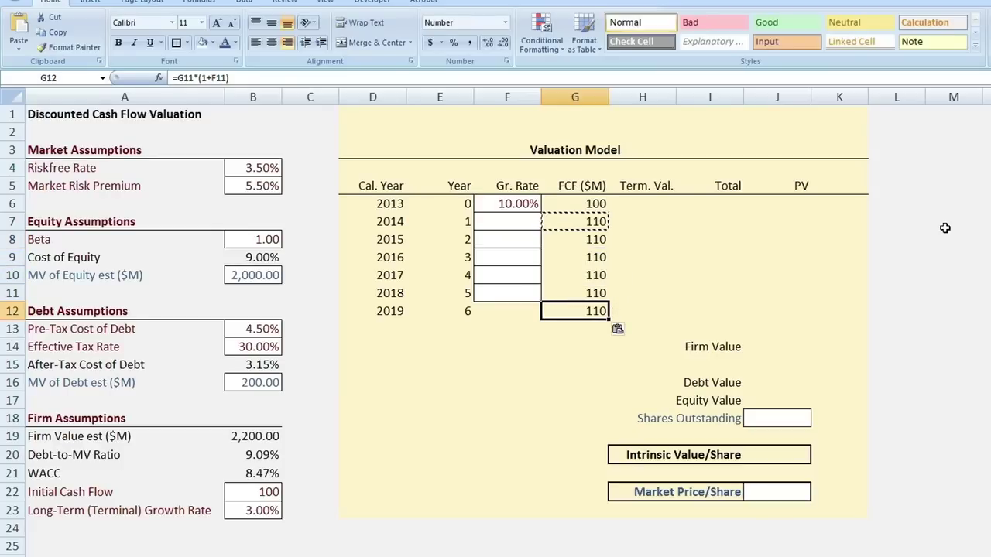
Set the growth rates for 2014 to 2018 in F7:F11 to 10% each.
{"action": "key", "text": "Left"}
{"action": "key", "text": "Up"}
{"action": "key", "text": "Up"}
{"action": "key", "text": "Up"}
{"action": "key", "text": "Up"}
{"action": "key", "text": "Up"}
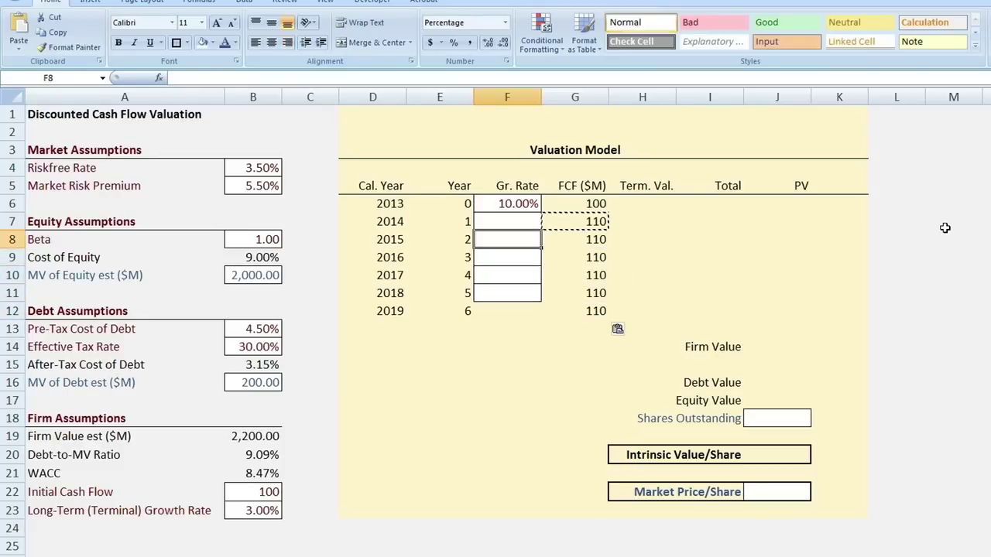
{"action": "type", "text": "10%"}
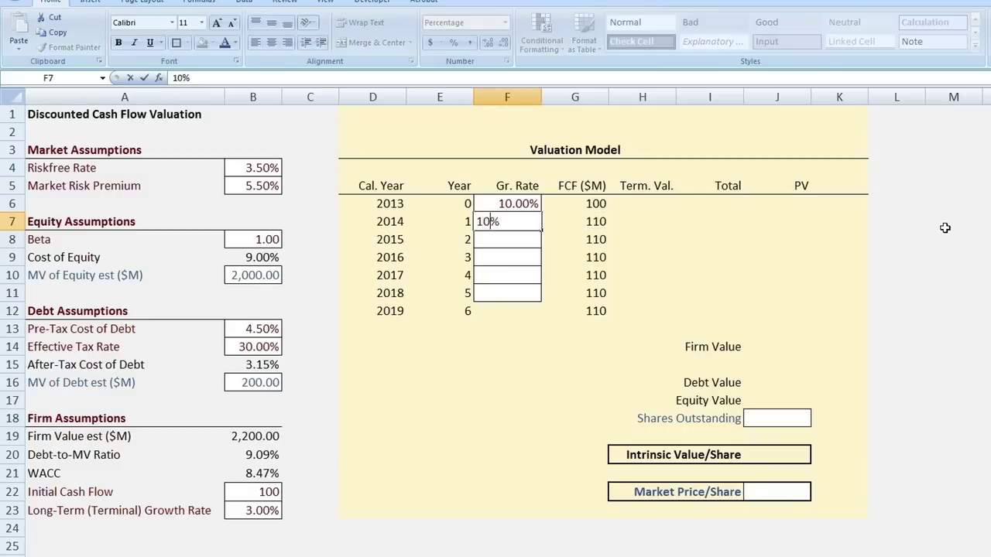
{"action": "key", "text": "Return"}
{"action": "type", "text": "10%"}
{"action": "key", "text": "Return"}
{"action": "type", "text": "10%"}
{"action": "key", "text": "Return"}
{"action": "type", "text": "10%"}
{"action": "key", "text": "Return"}
{"action": "type", "text": "10%"}
{"action": "key", "text": "Return"}
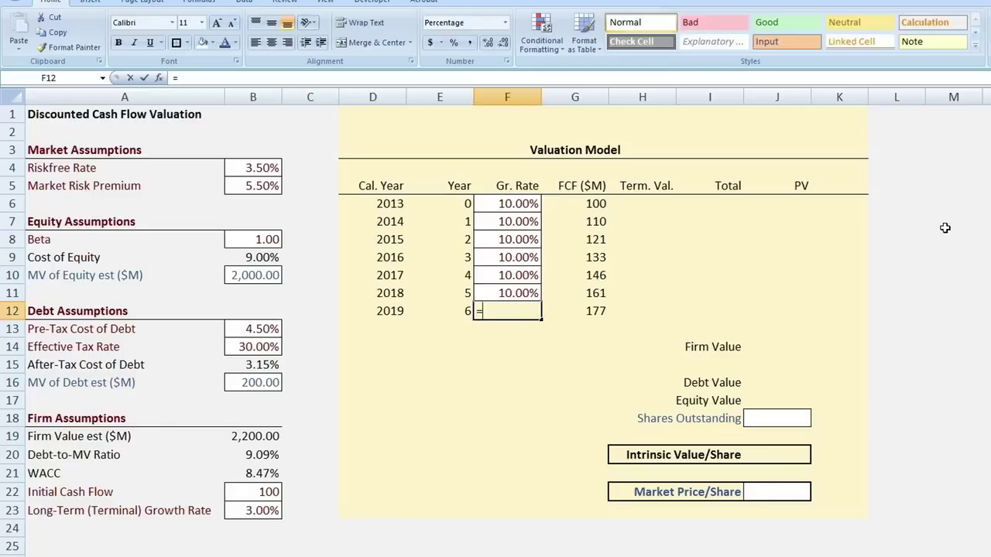
Link the 2019 growth rate in F12 to the long-term growth rate assumption with =B23.
{"action": "type", "text": "="}
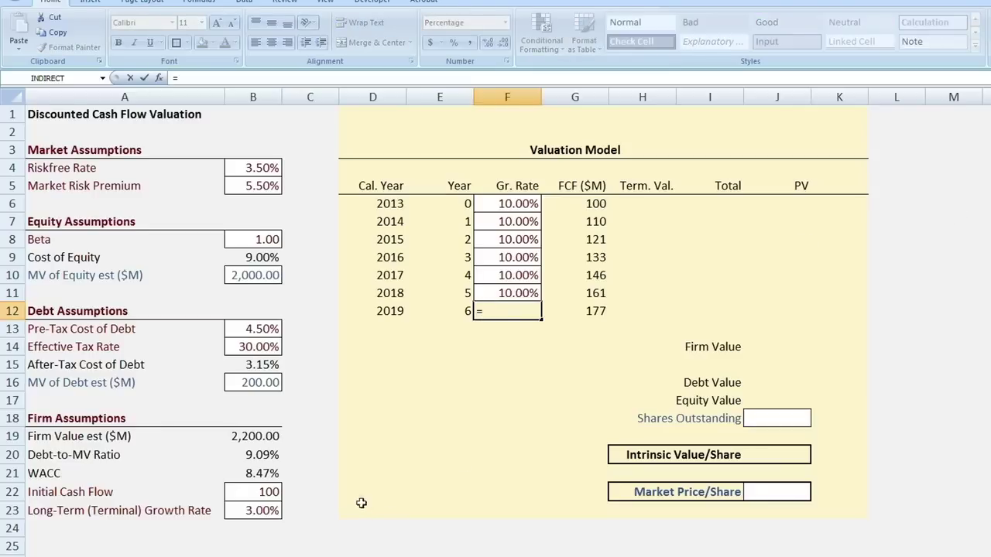
{"action": "left_click", "coordinate": [250, 509]}
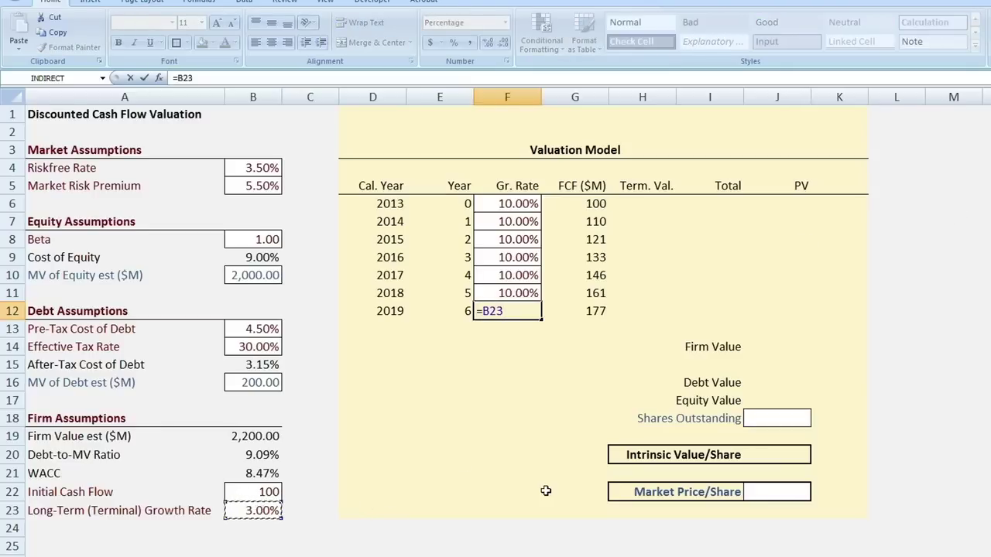
{"action": "key", "text": "Return"}
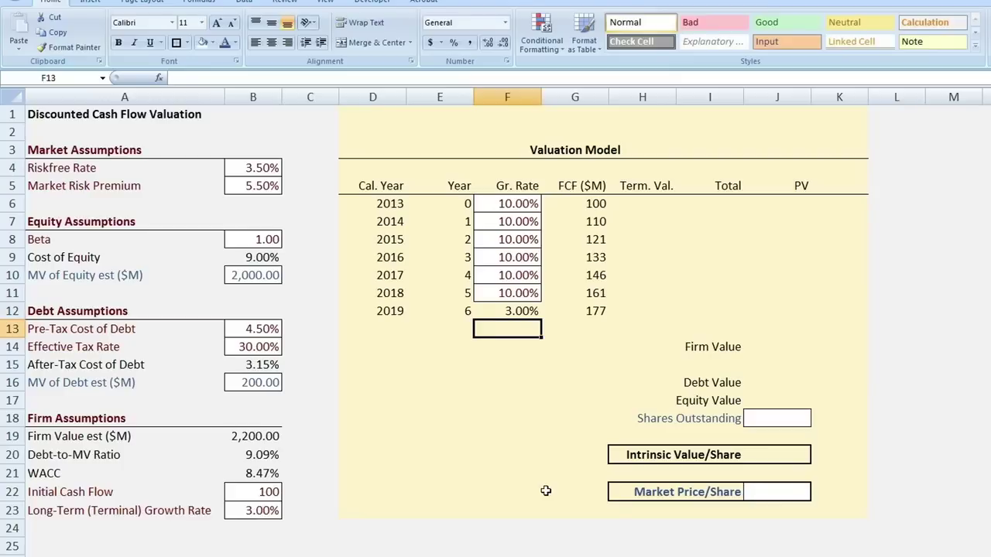
{"action": "key", "text": "Up"}
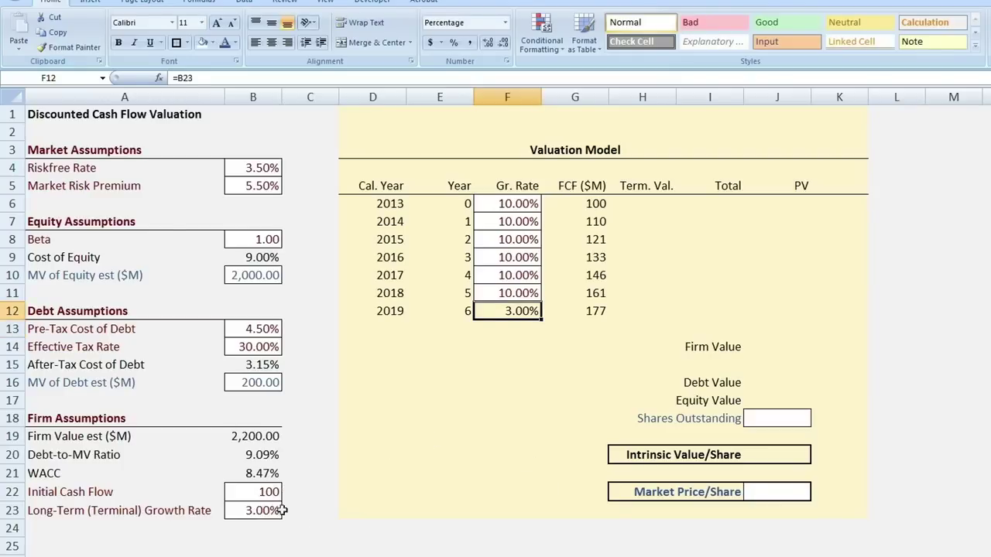
Calculate the 2019 terminal value in H12 as a growing perpetuity with the formula =G12*(1+F12)/(B21-F12).
{"action": "key", "text": "Right"}
{"action": "key", "text": "Right"}
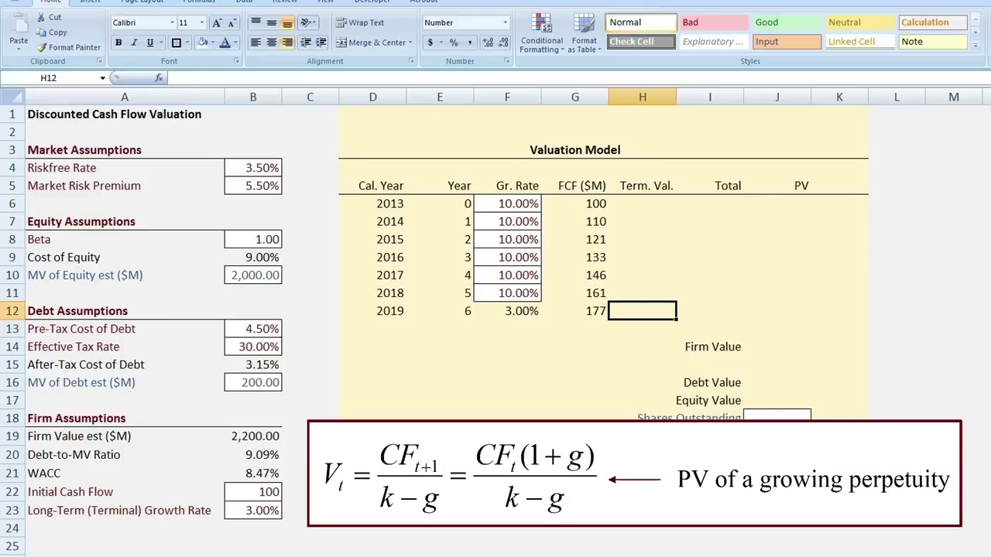
{"action": "type", "text": "="}
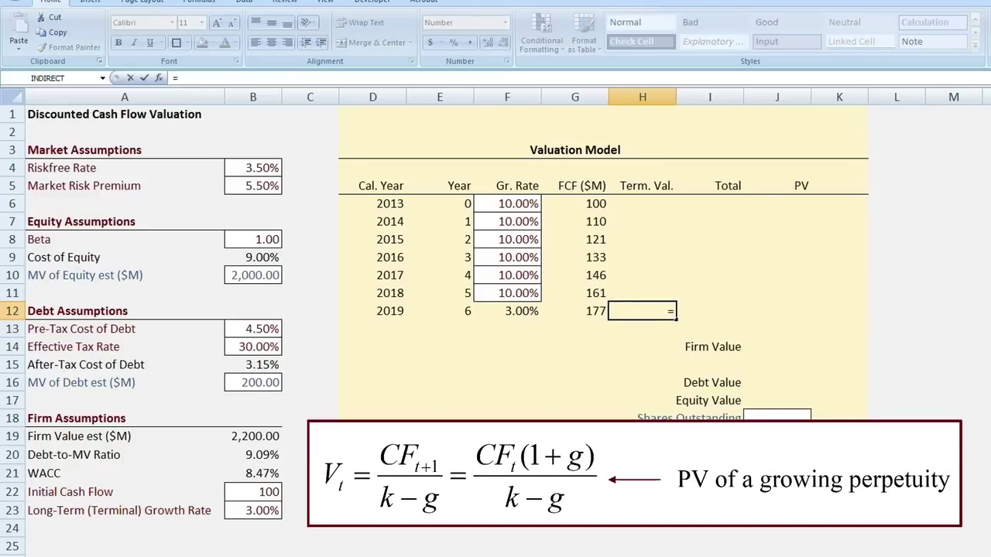
{"action": "left_click", "coordinate": [581, 308]}
{"action": "type", "text": "*(1+"}
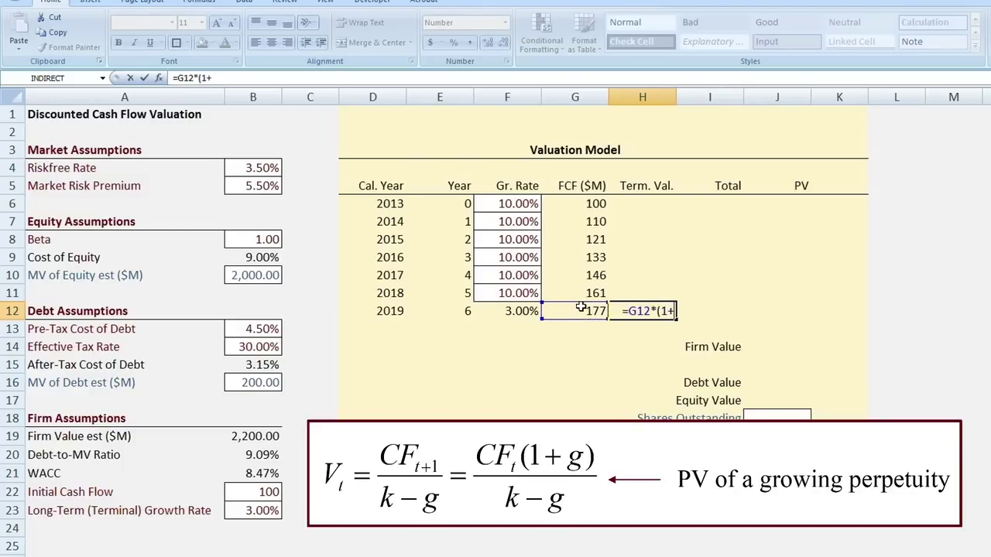
{"action": "left_click", "coordinate": [516, 306]}
{"action": "type", "text": ")"}
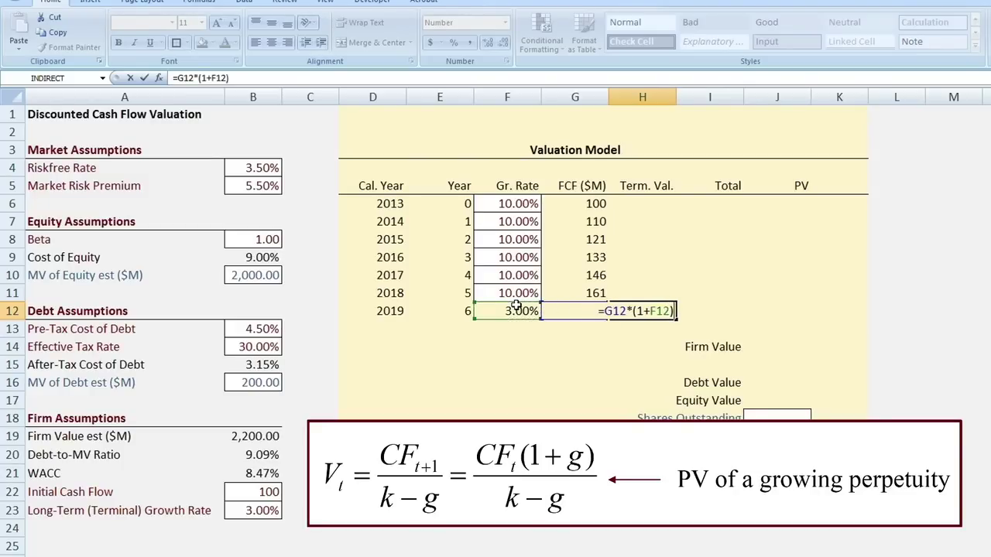
{"action": "type", "text": "/"}
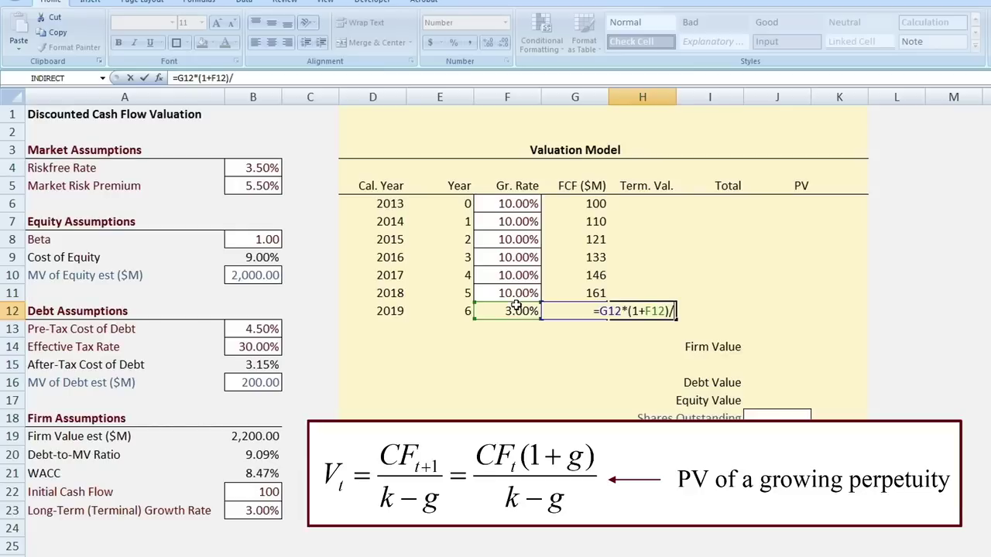
{"action": "type", "text": "("}
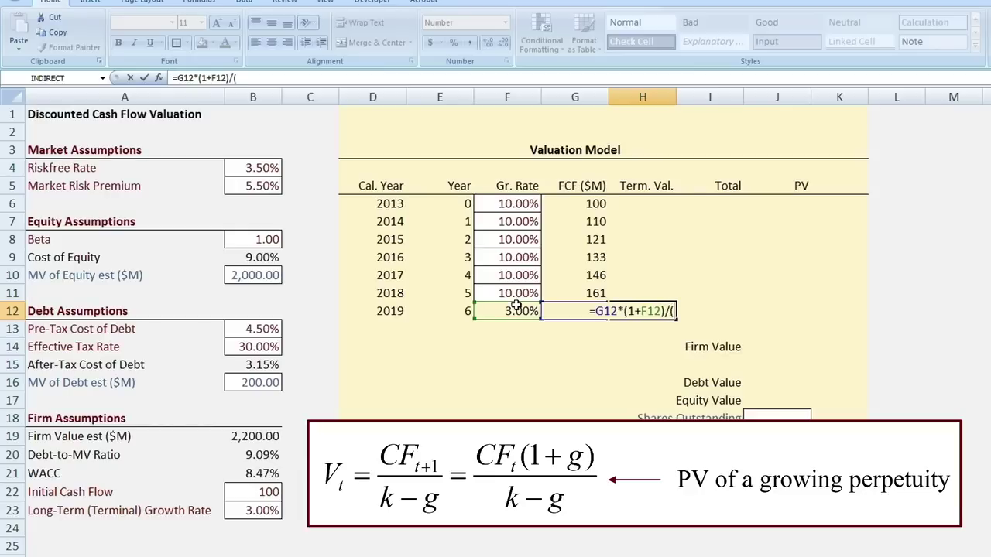
{"action": "left_click", "coordinate": [258, 473]}
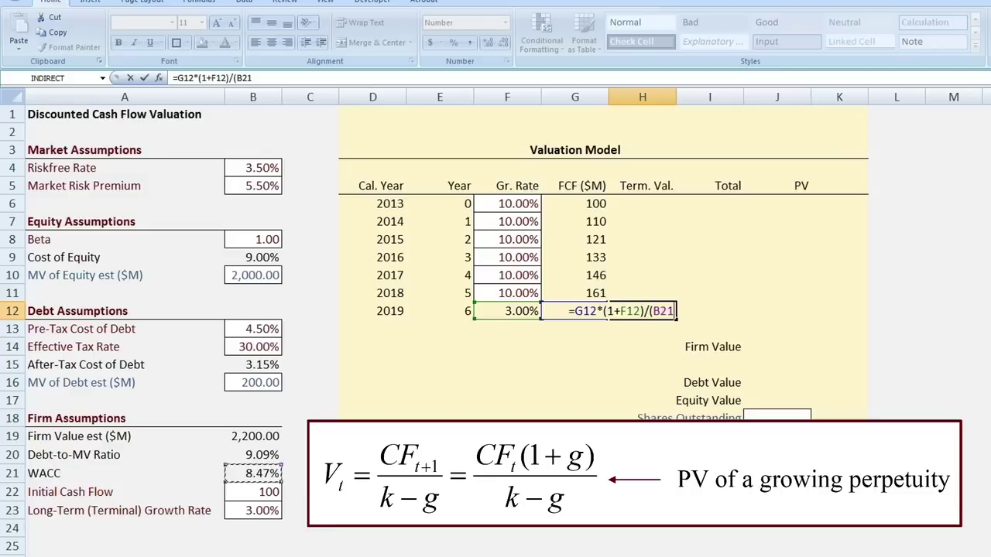
{"action": "type", "text": "-"}
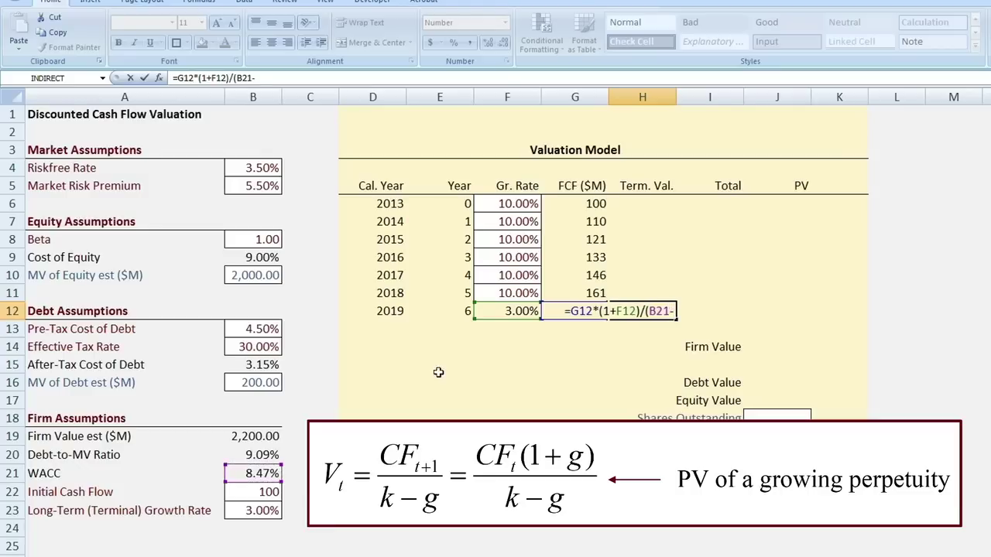
{"action": "left_click", "coordinate": [493, 311]}
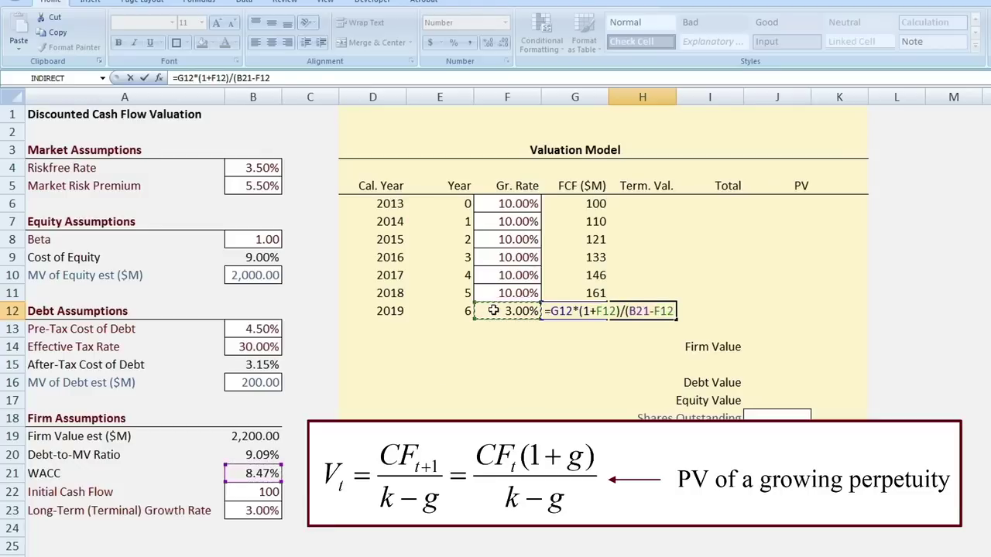
{"action": "type", "text": ")"}
{"action": "key", "text": "Return"}
{"action": "key", "text": "Up"}
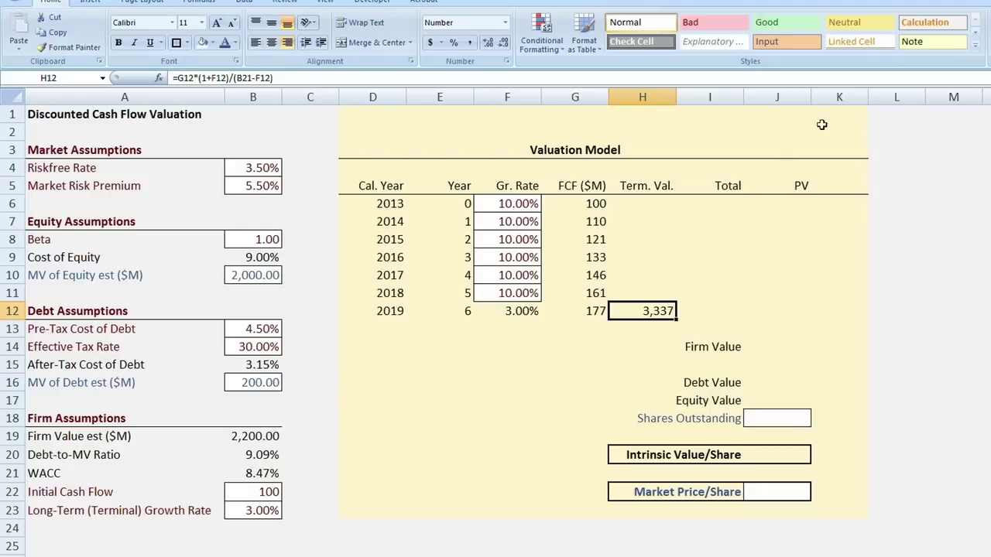
Calculate the 2013 total in I6 by adding free cash flow and terminal value, =G6+H6.
{"action": "left_click", "coordinate": [718, 202]}
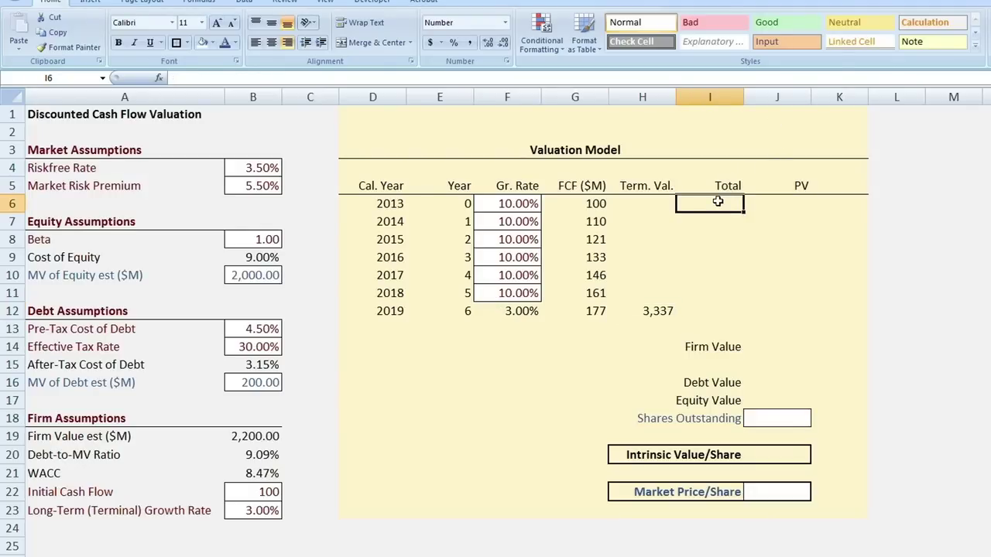
{"action": "type", "text": "="}
{"action": "key", "text": "Left"}
{"action": "key", "text": "Left"}
{"action": "type", "text": "+"}
{"action": "key", "text": "Left"}
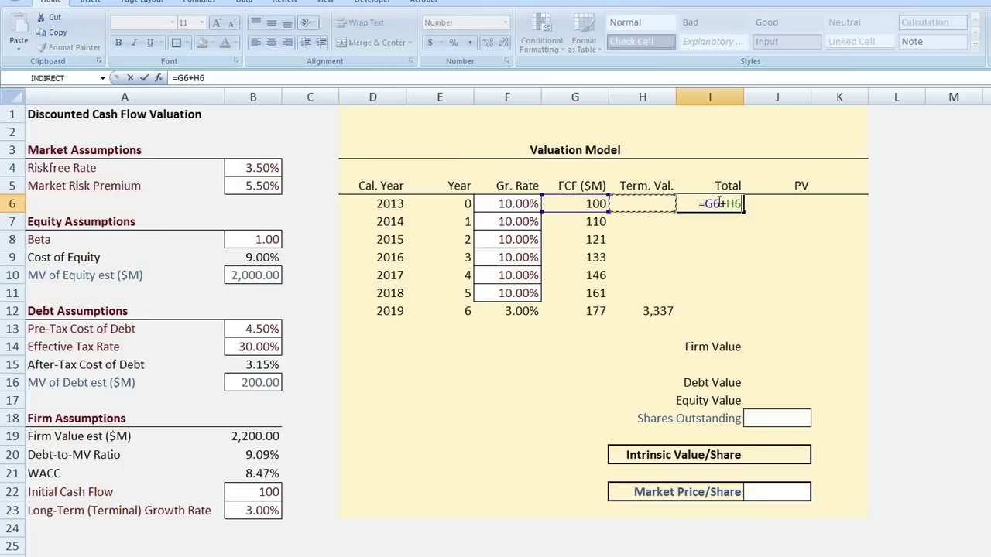
{"action": "key", "text": "Return"}
Copy the total formula from I6 to I7:I12 for the years 2014 to 2019.
{"action": "left_click", "coordinate": [718, 202]}
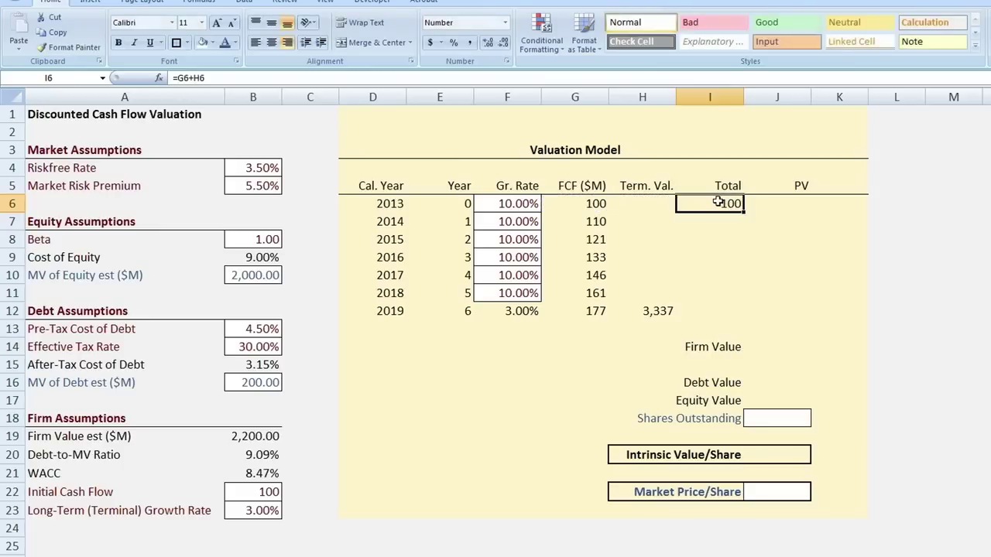
{"action": "key", "text": "ctrl+c"}
{"action": "key", "text": "Down"}
{"action": "key", "text": "ctrl+v"}
{"action": "key", "text": "Down"}
{"action": "key", "text": "ctrl+v"}
{"action": "key", "text": "Down"}
{"action": "key", "text": "ctrl+v"}
{"action": "key", "text": "Down"}
{"action": "key", "text": "ctrl+v"}
{"action": "key", "text": "Down"}
{"action": "key", "text": "ctrl+v"}
{"action": "key", "text": "Down"}
{"action": "key", "text": "ctrl+v"}
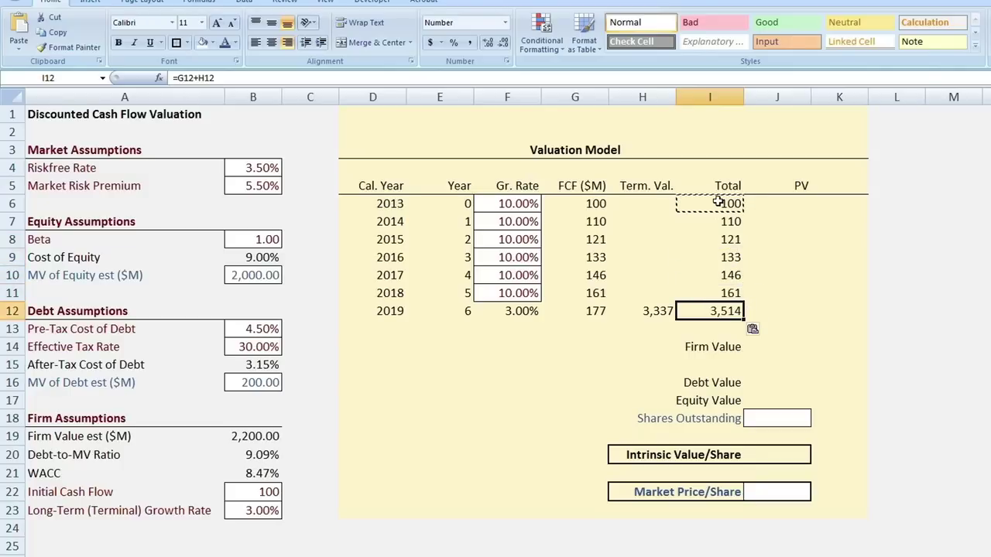
{"action": "key", "text": "Escape"}
Calculate the 2014 present value in J7 by discounting its total at the absolute WACC reference, =I7/((1+$B$21)^E7).
{"action": "left_click", "coordinate": [776, 203]}
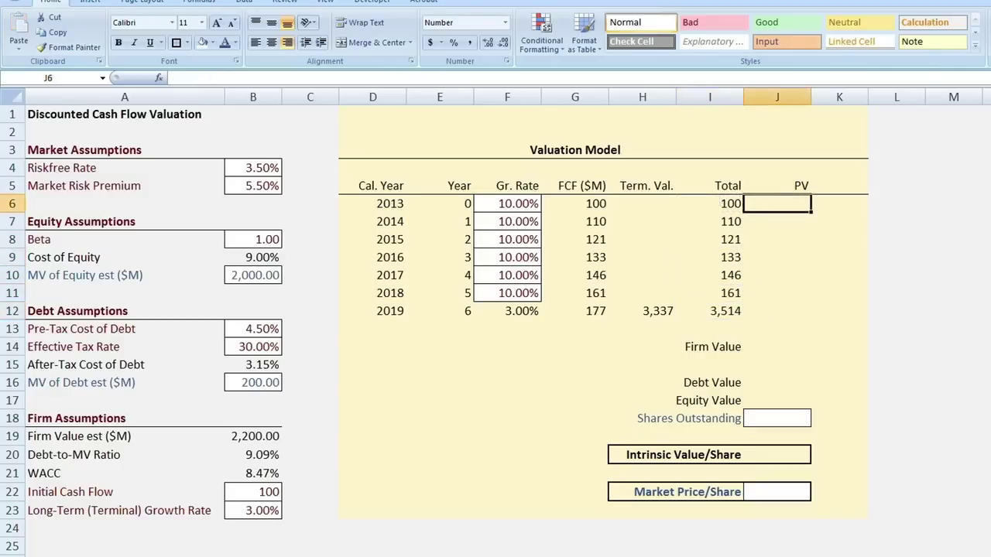
{"action": "left_click", "coordinate": [776, 222]}
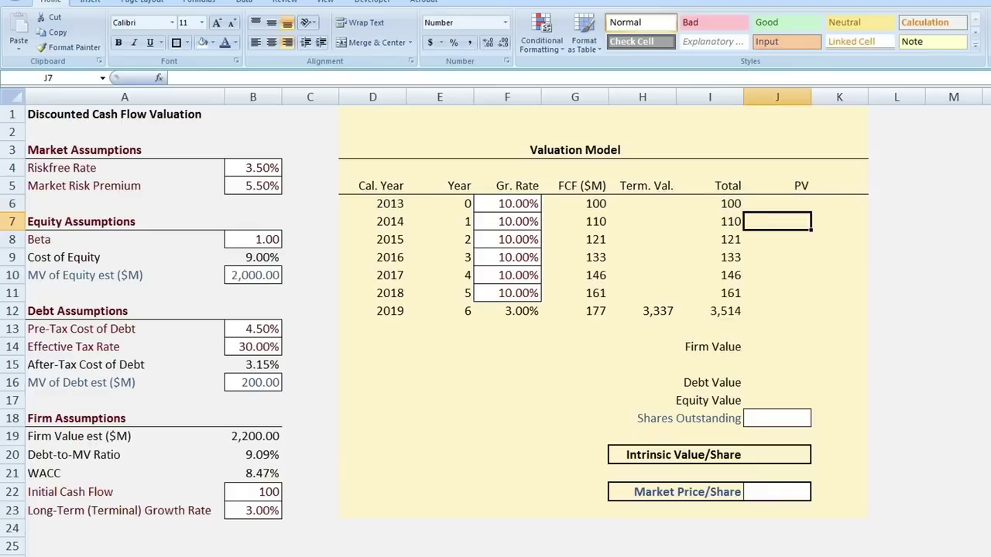
{"action": "type", "text": "="}
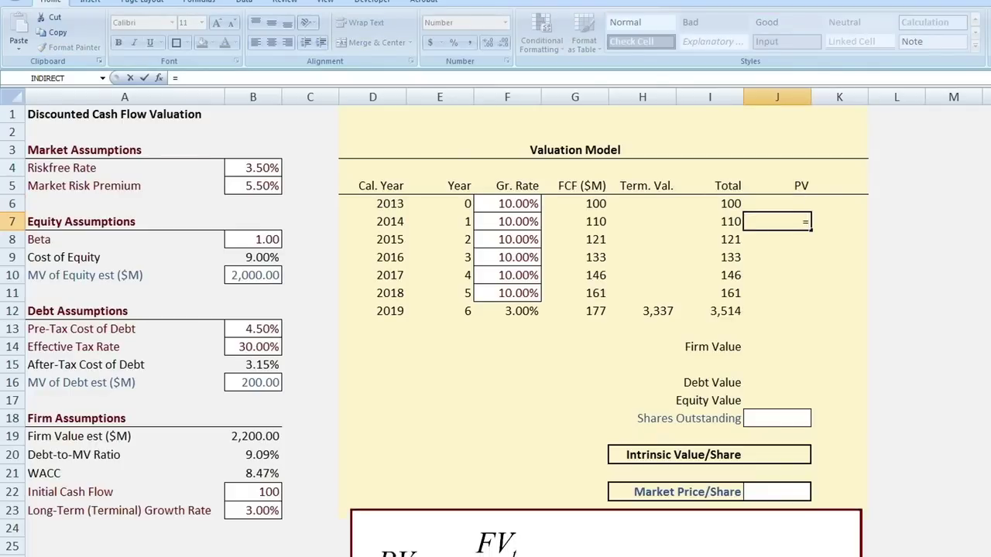
{"action": "key", "text": "Left"}
{"action": "type", "text": "/"}
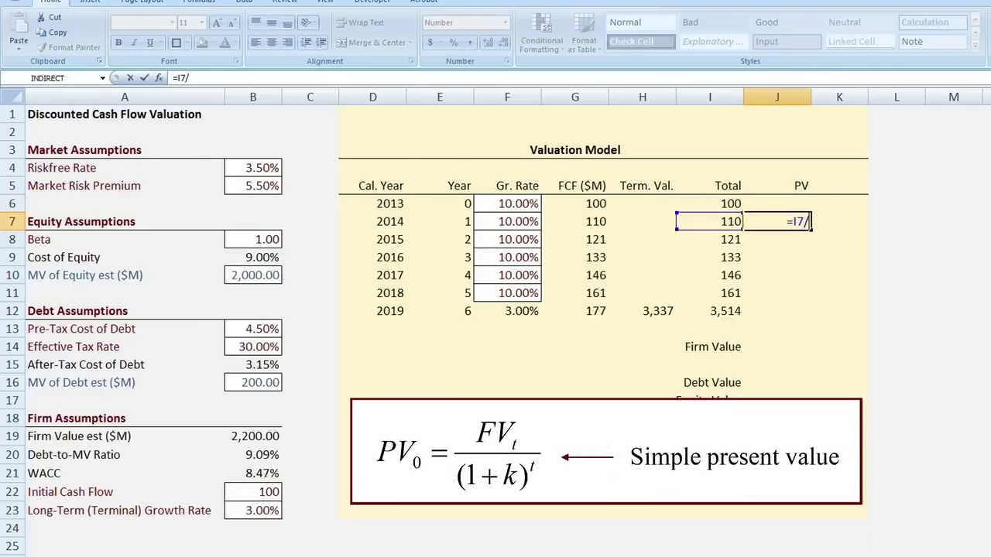
{"action": "type", "text": "((1+"}
{"action": "left_click", "coordinate": [255, 475]}
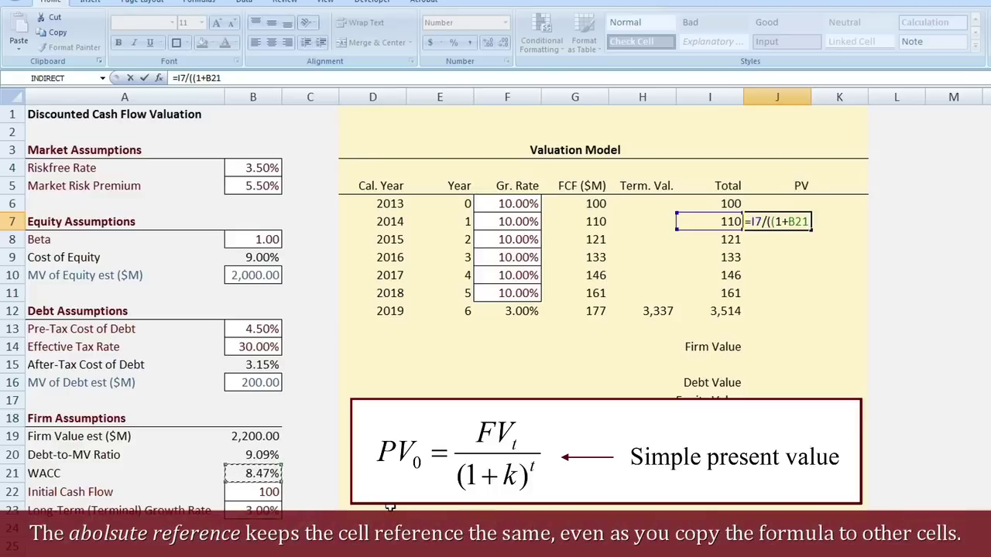
{"action": "key", "text": "F4"}
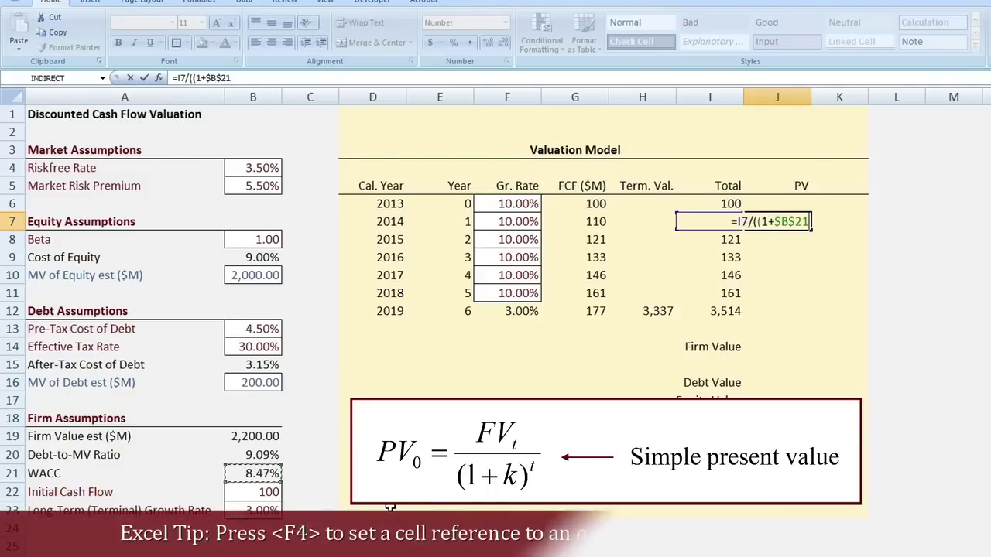
{"action": "type", "text": ")^"}
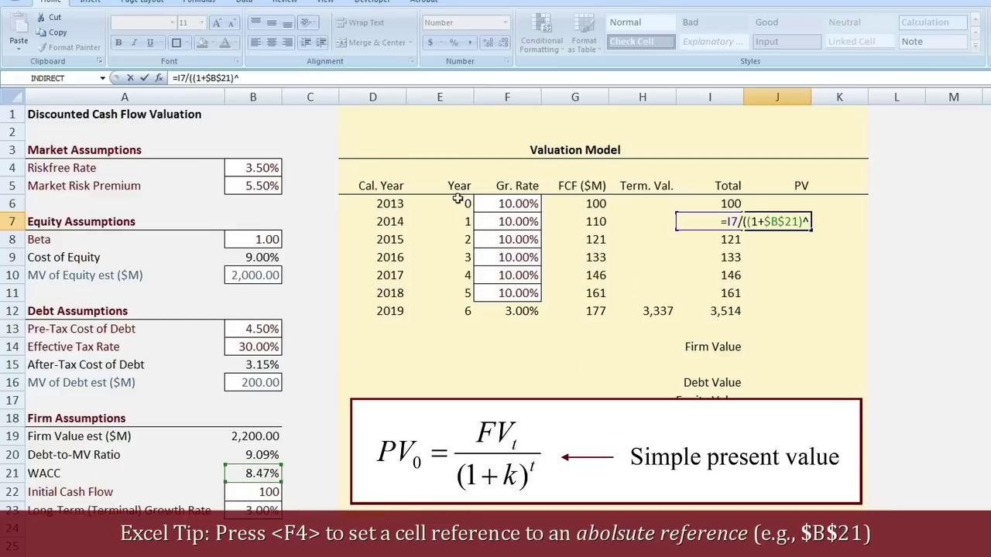
{"action": "left_click", "coordinate": [459, 222]}
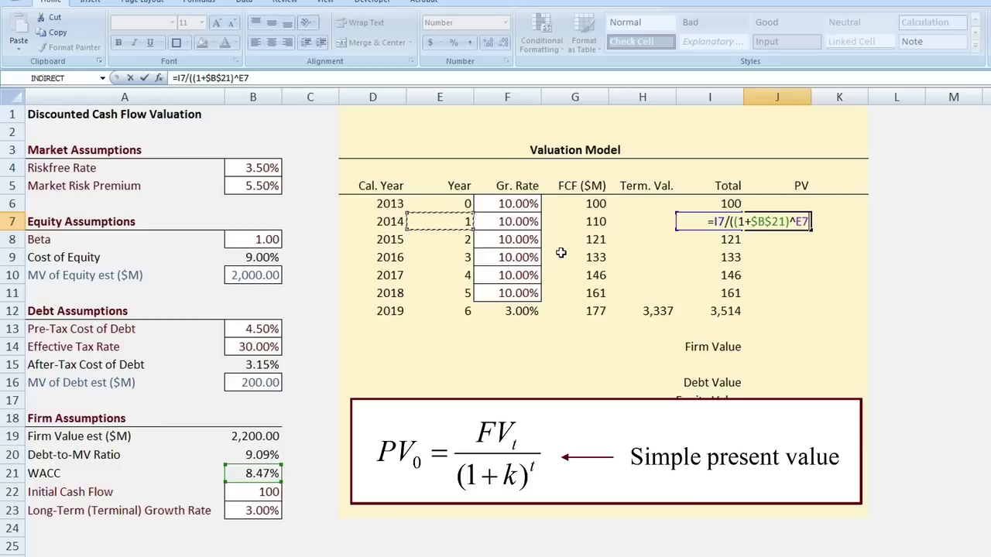
{"action": "type", "text": ")"}
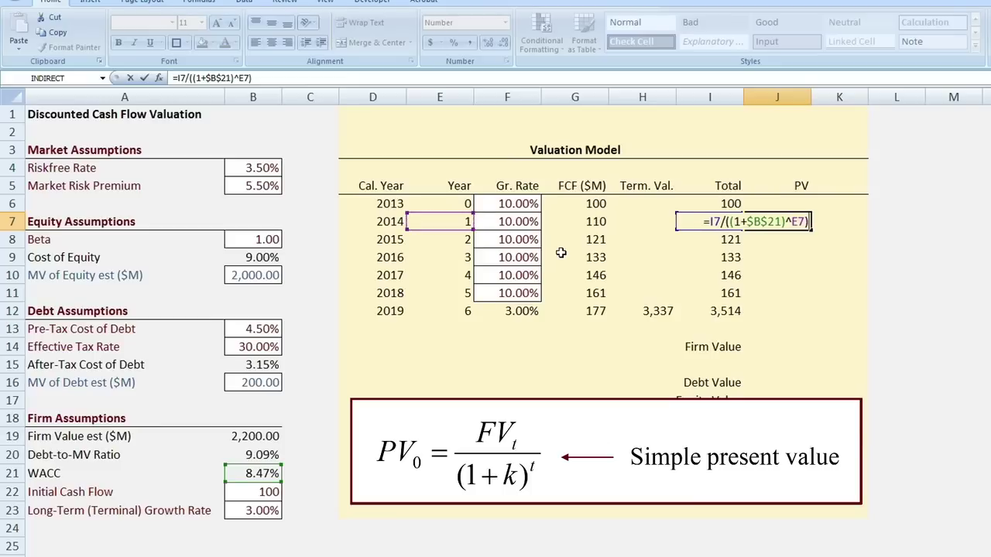
{"action": "key", "text": "Return"}
Copy the present value formula from J7 to J8:J12 for the years 2015 to 2019.
{"action": "key", "text": "Up"}
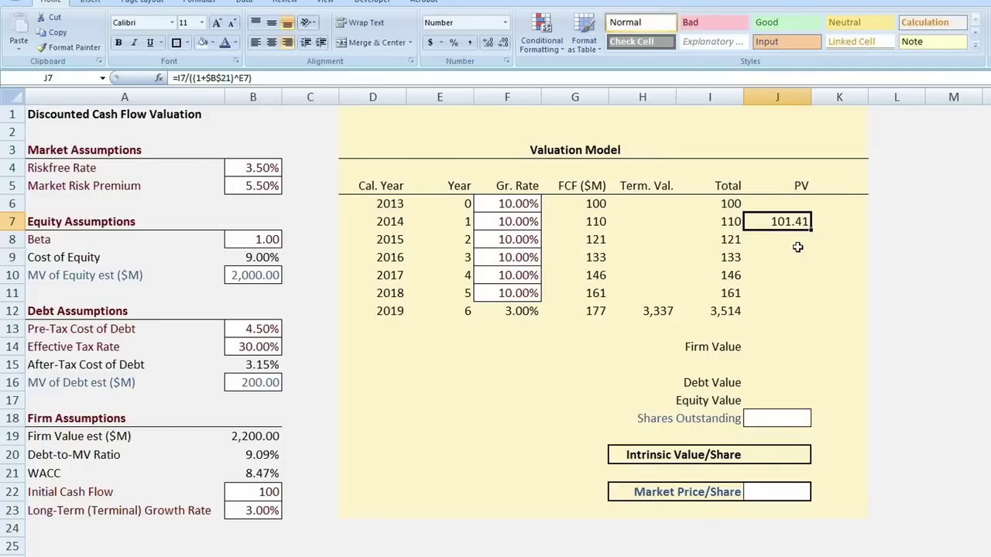
{"action": "key", "text": "ctrl+c"}
{"action": "key", "text": "Down"}
{"action": "key", "text": "ctrl+v"}
{"action": "key", "text": "Down"}
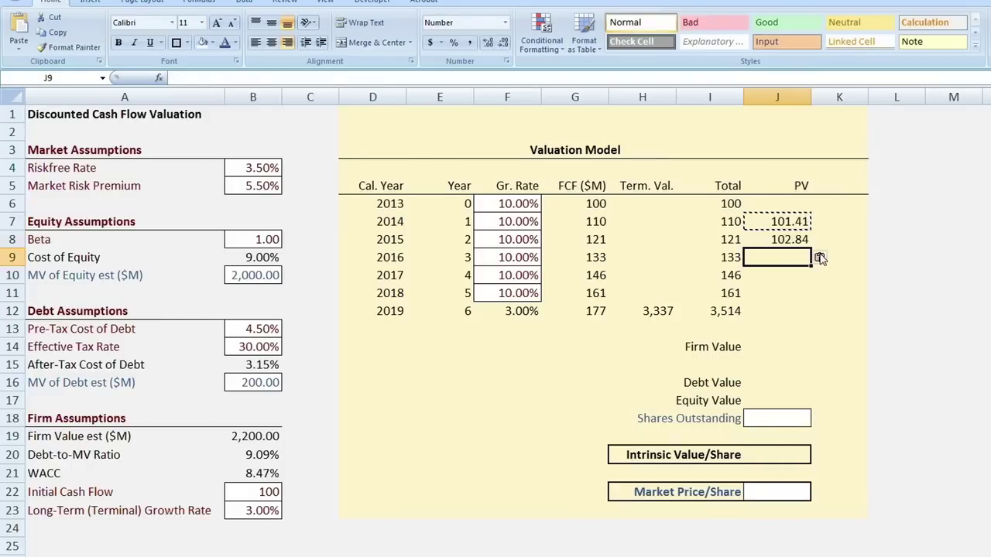
{"action": "key", "text": "ctrl+v"}
{"action": "key", "text": "Down"}
{"action": "key", "text": "ctrl+v"}
{"action": "key", "text": "Down"}
{"action": "key", "text": "ctrl+v"}
{"action": "key", "text": "Down"}
{"action": "key", "text": "ctrl+v"}
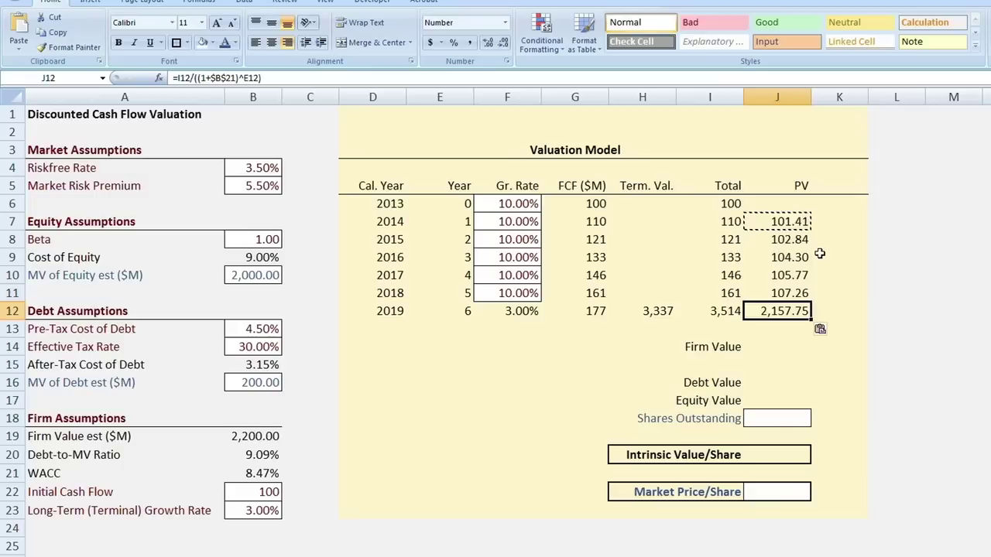
Calculate the firm value in J14 by summing the 2014 to 2019 present values, =SUM(J7:J12).
{"action": "left_click", "coordinate": [752, 331]}
{"action": "left_click", "coordinate": [761, 345]}
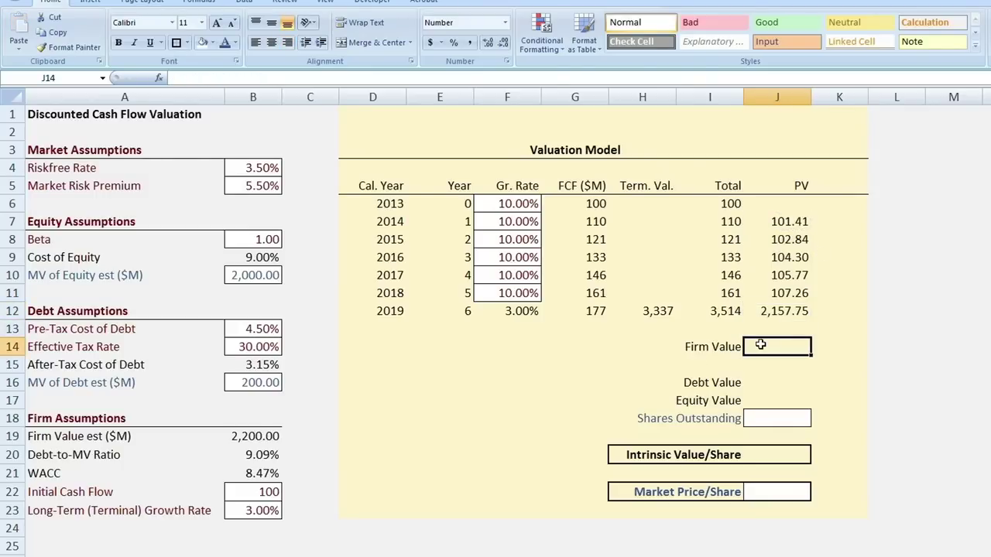
{"action": "type", "text": "=sum("}
{"action": "left_click_drag", "start_coordinate": [763, 223], "coordinate": [775, 305]}
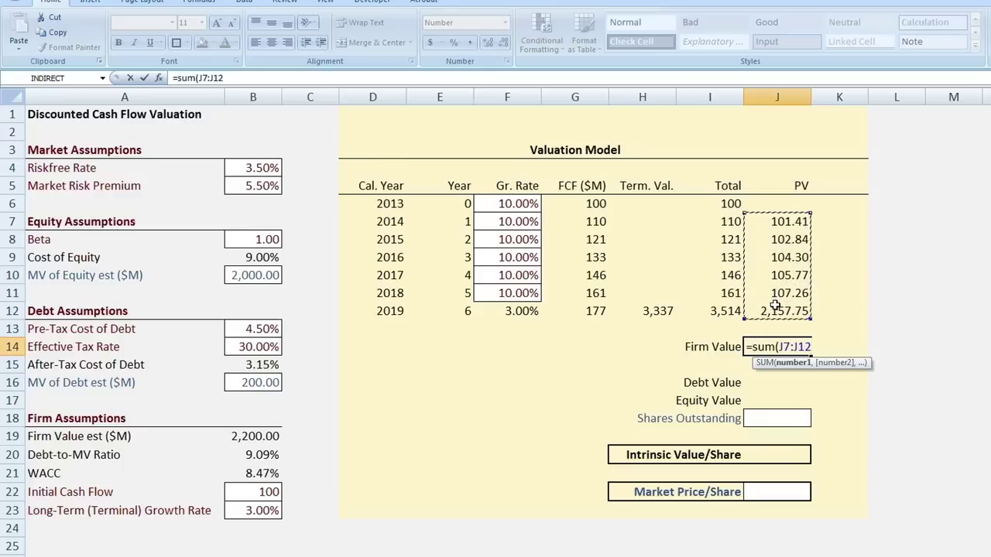
{"action": "type", "text": ")"}
{"action": "key", "text": "Return"}
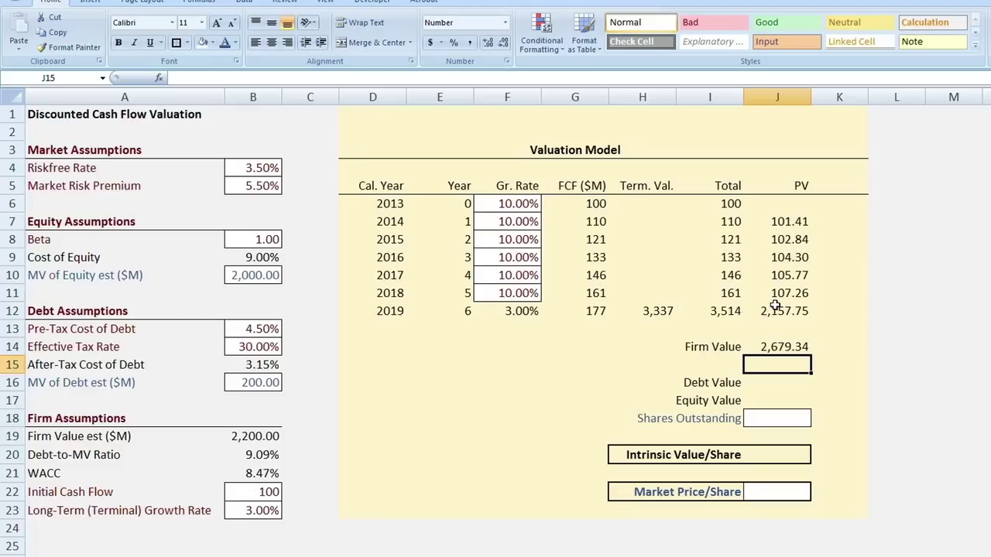
Link the debt value in J16 to the estimated market value of debt with =B16.
{"action": "key", "text": "Down"}
{"action": "type", "text": "="}
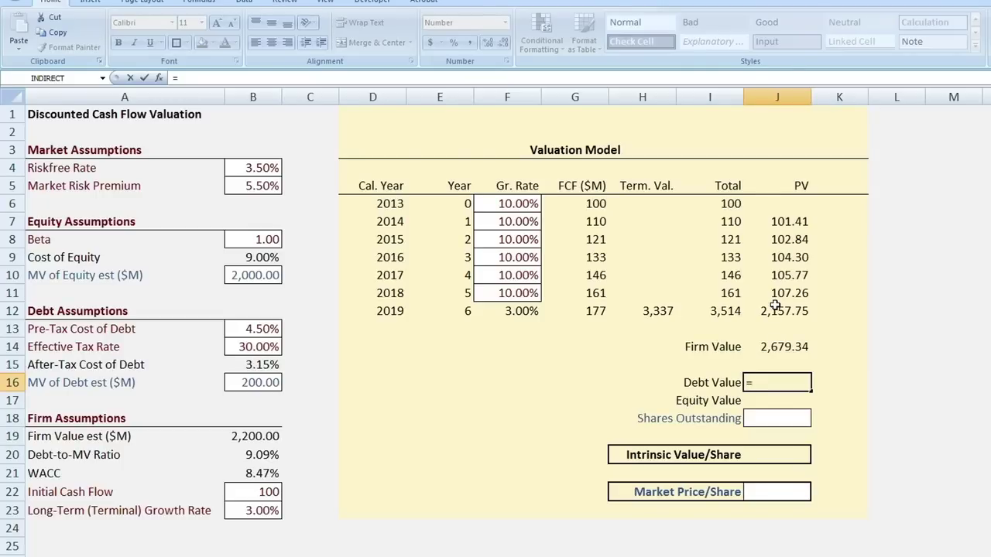
{"action": "left_click", "coordinate": [263, 380]}
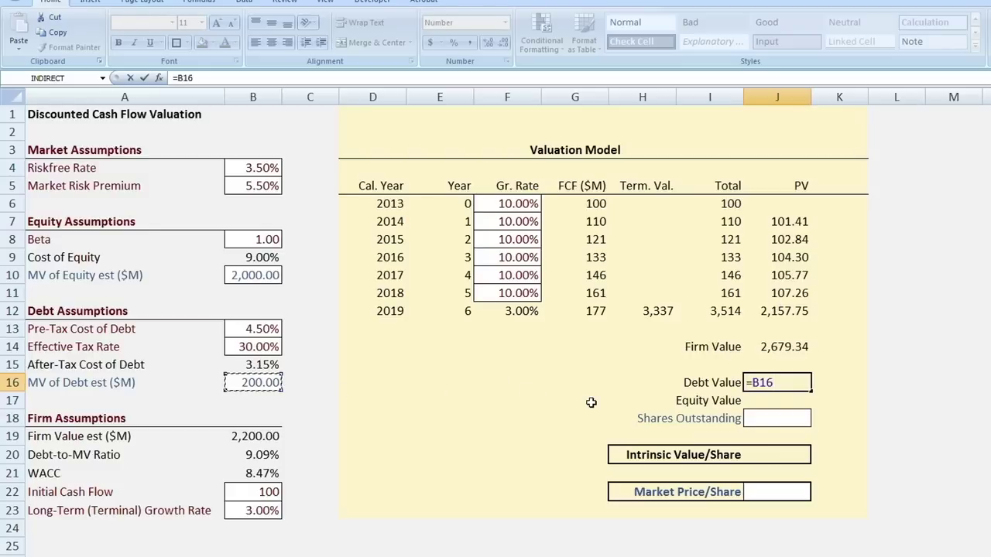
{"action": "key", "text": "Return"}
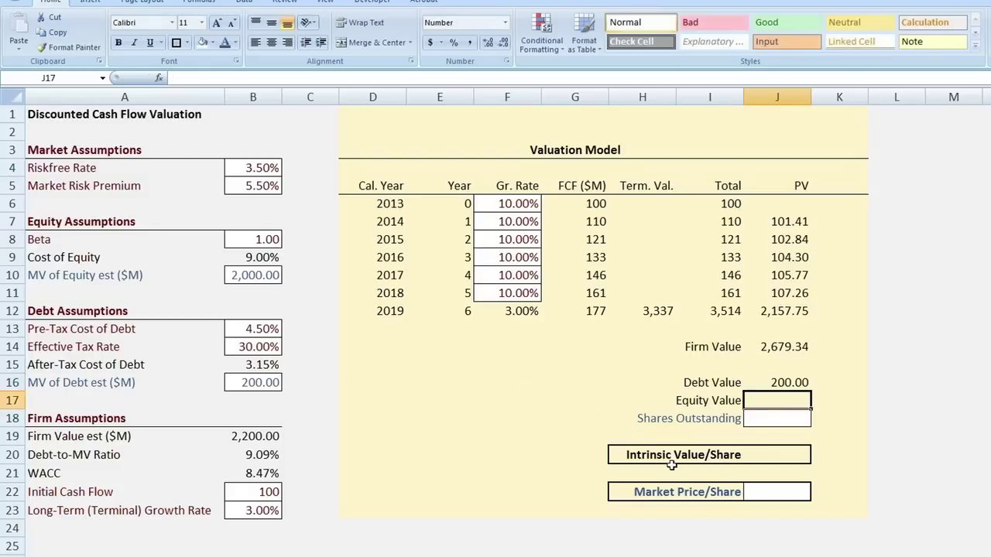
Calculate the equity value in J17 as firm value minus debt value, =J14-J16.
{"action": "type", "text": "="}
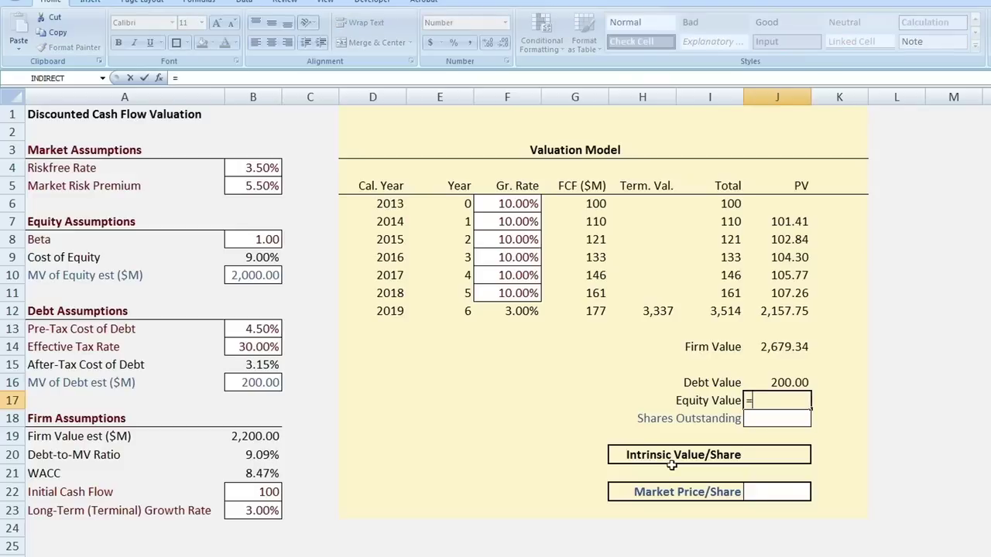
{"action": "left_click", "coordinate": [787, 350]}
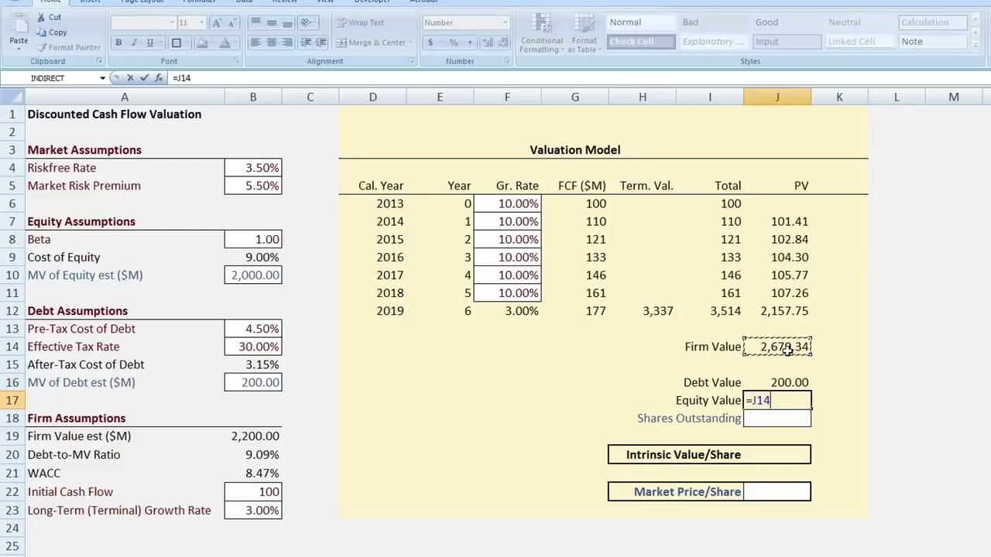
{"action": "type", "text": "-"}
{"action": "left_click", "coordinate": [784, 382]}
{"action": "key", "text": "Return"}
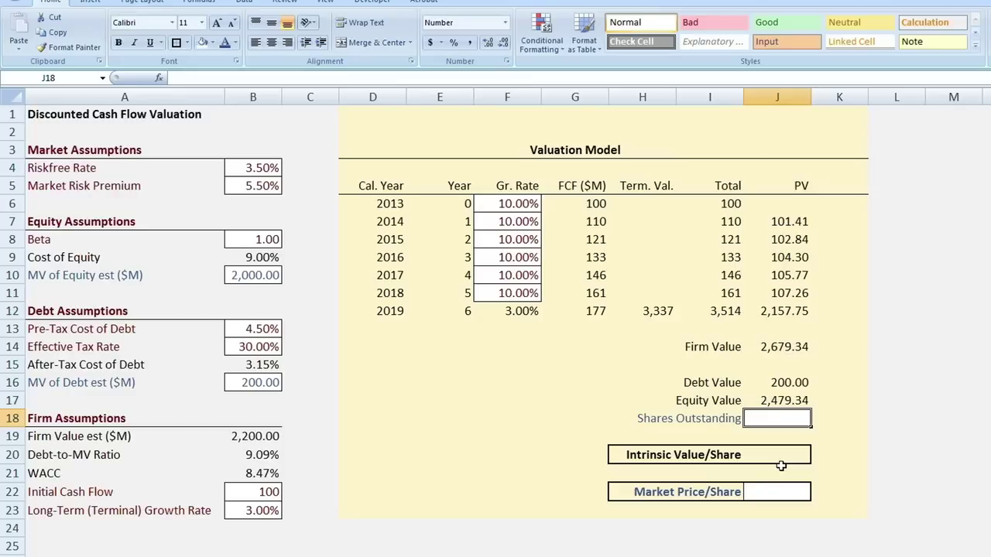
Enter 100 as the number of shares outstanding in J18.
{"action": "type", "text": "100"}
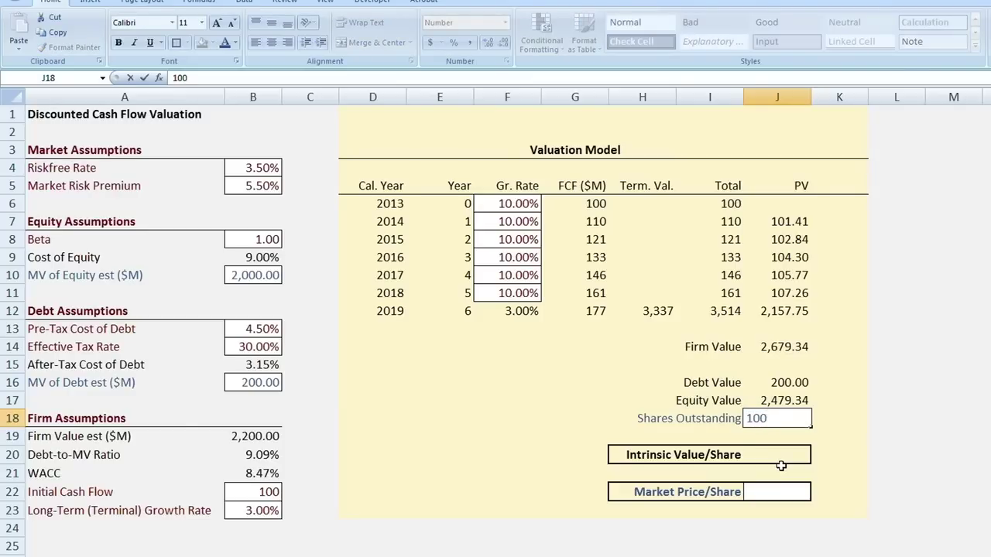
{"action": "key", "text": "Return"}
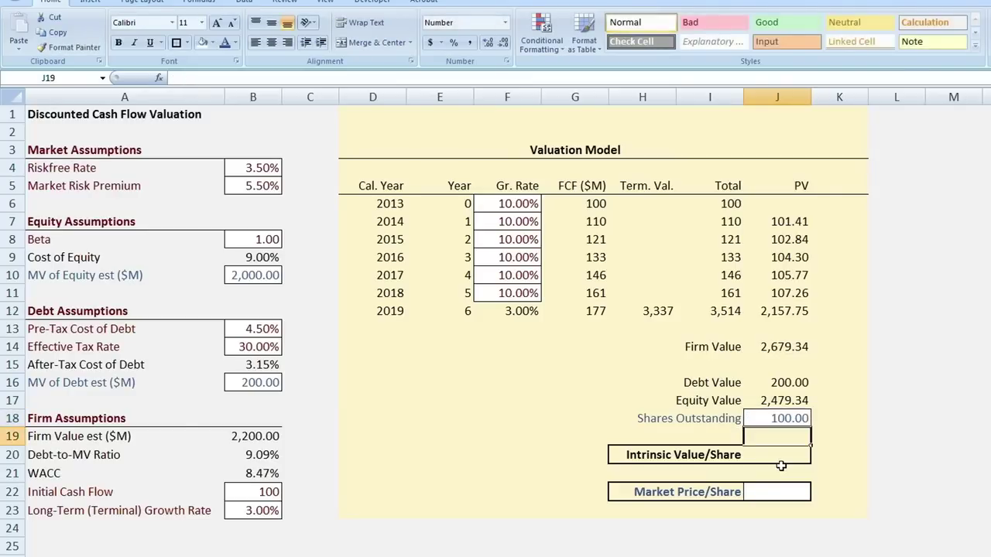
{"action": "key", "text": "Return"}
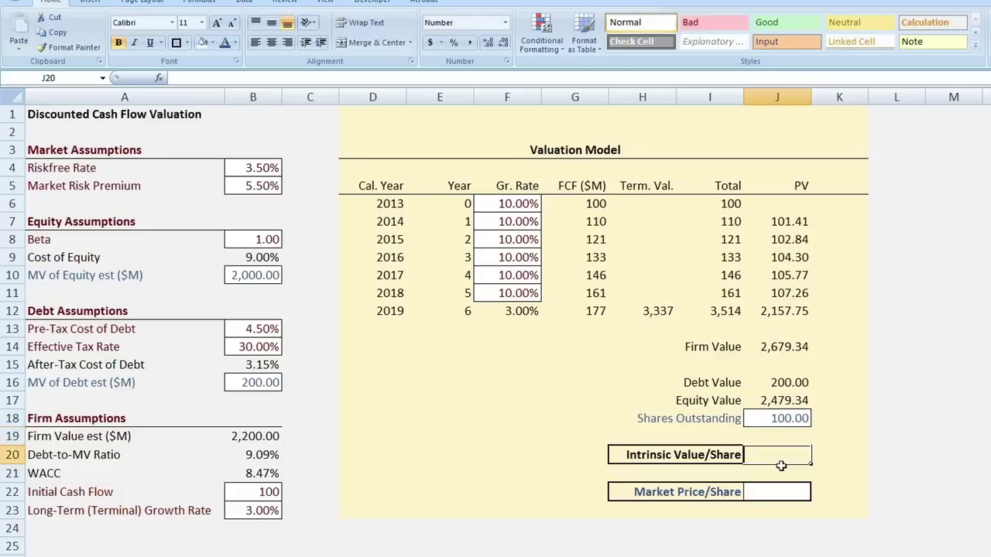
Calculate the intrinsic value per share in J20 as equity value divided by shares outstanding, =J17/J18.
{"action": "type", "text": "="}
{"action": "key", "text": "Up"}
{"action": "key", "text": "Up"}
{"action": "key", "text": "Up"}
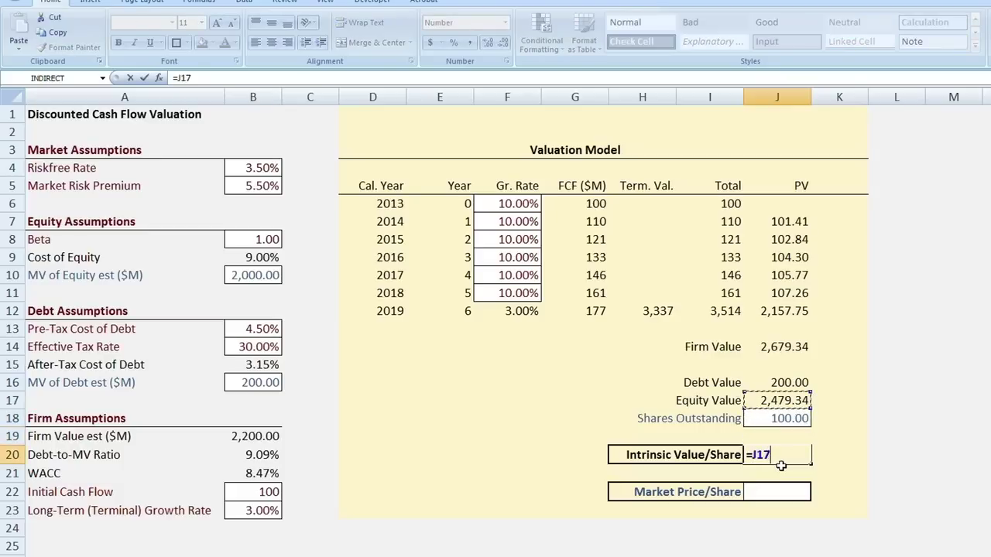
{"action": "type", "text": "/"}
{"action": "key", "text": "Up"}
{"action": "key", "text": "Up"}
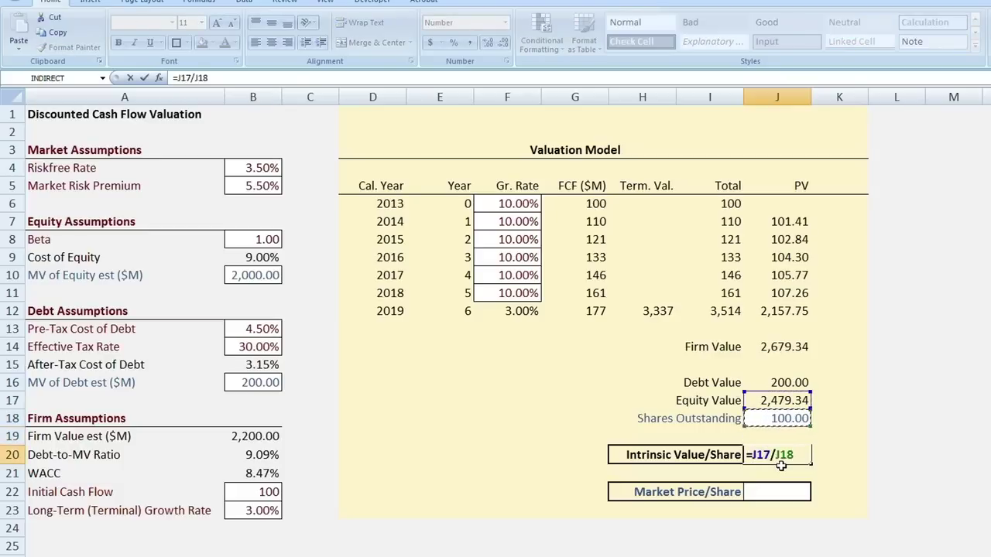
{"action": "key", "text": "Return"}
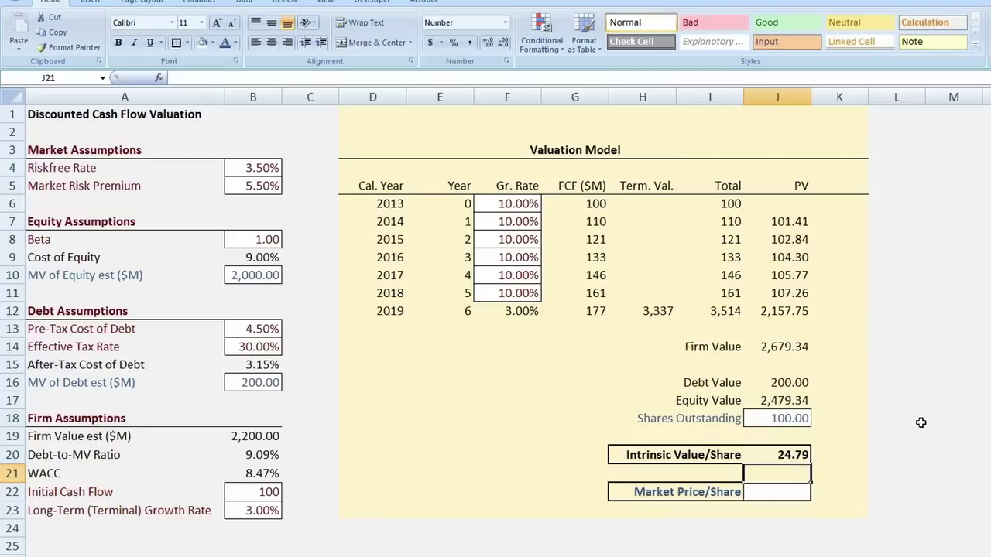
Set the long-term growth rate in B23 to 2.5% to test its effect on the intrinsic value.
{"action": "left_click", "coordinate": [235, 508]}
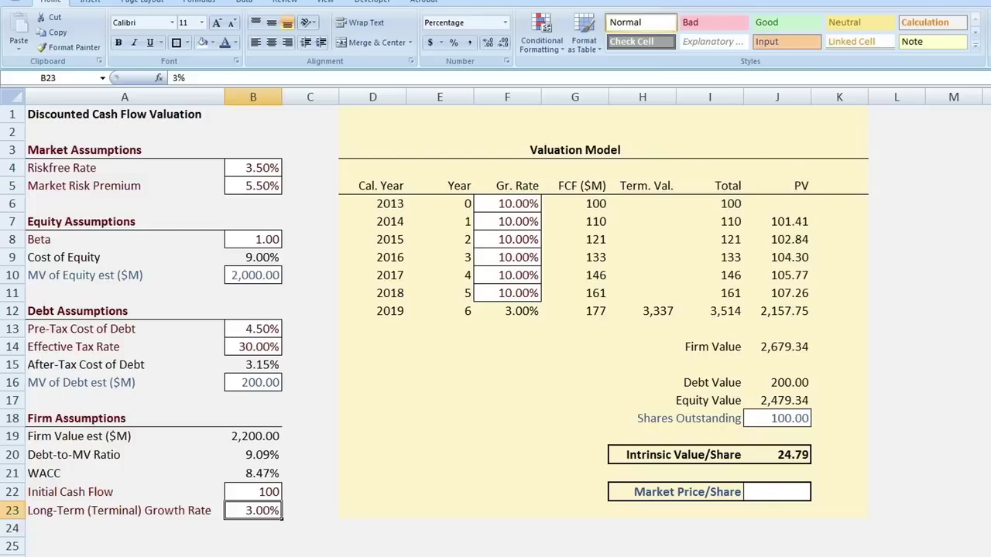
{"action": "type", "text": "2.5"}
{"action": "key", "text": "Return"}
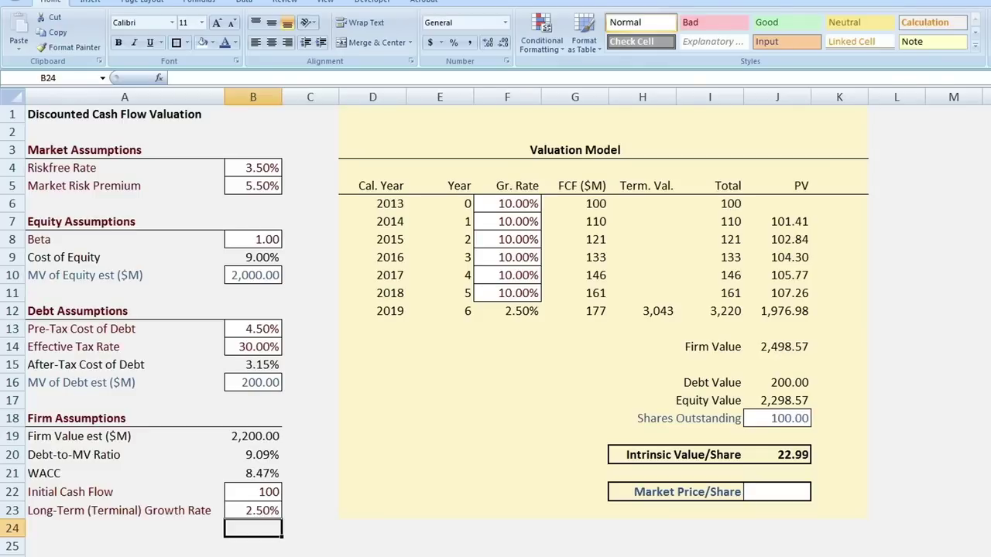
Set the long-term growth rate in B23 back to 3%.
{"action": "left_click", "coordinate": [253, 510]}
{"action": "type", "text": "3%"}
{"action": "key", "text": "Return"}
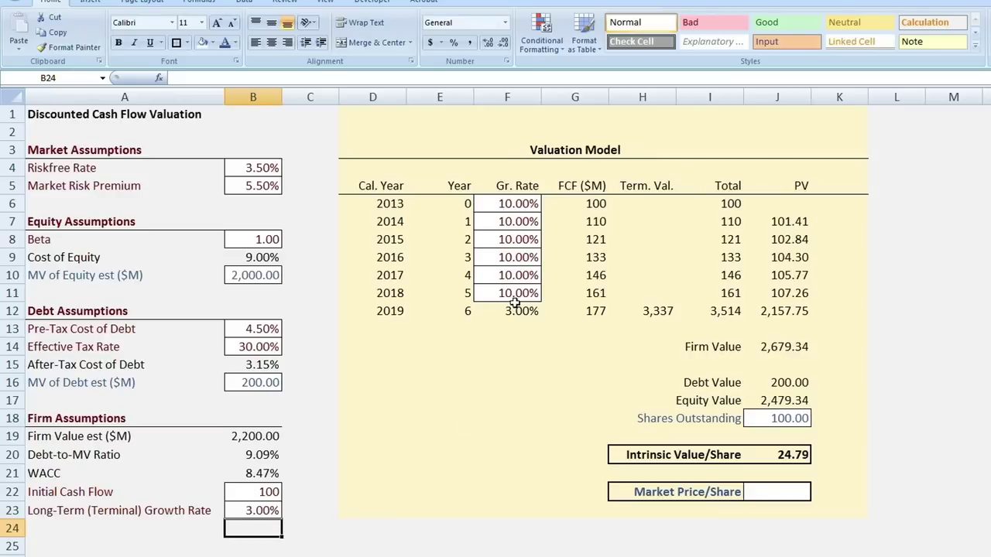
Set the growth rates for 2013 to 2018 in F6:F11 to 0%.
{"action": "left_click", "coordinate": [514, 204]}
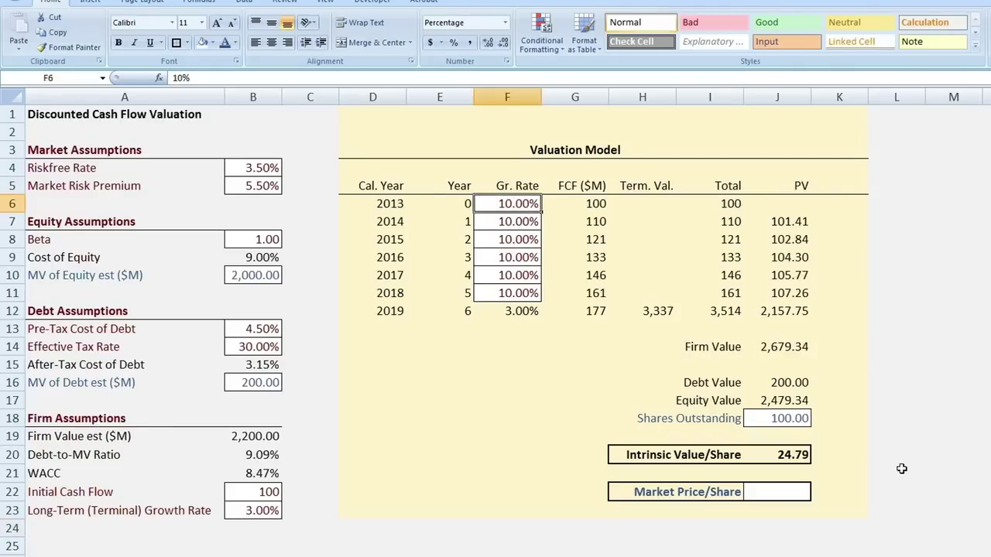
{"action": "type", "text": "0"}
{"action": "key", "text": "Return"}
{"action": "type", "text": "0"}
{"action": "key", "text": "Return"}
{"action": "type", "text": "0"}
{"action": "key", "text": "Return"}
{"action": "type", "text": "0"}
{"action": "key", "text": "Return"}
{"action": "type", "text": "0"}
{"action": "key", "text": "Return"}
{"action": "type", "text": "0"}
{"action": "key", "text": "Return"}
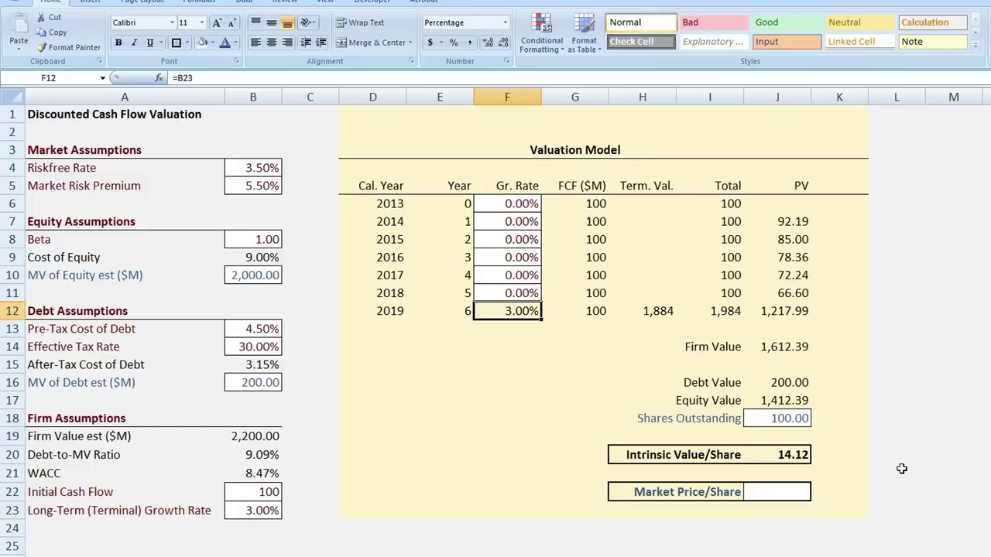
Set the growth rates for 2013 to 2018 in F6:F11 to 5%.
{"action": "key", "text": "Up"}
{"action": "key", "text": "Up"}
{"action": "key", "text": "Up"}
{"action": "key", "text": "Up"}
{"action": "key", "text": "Up"}
{"action": "key", "text": "Up"}
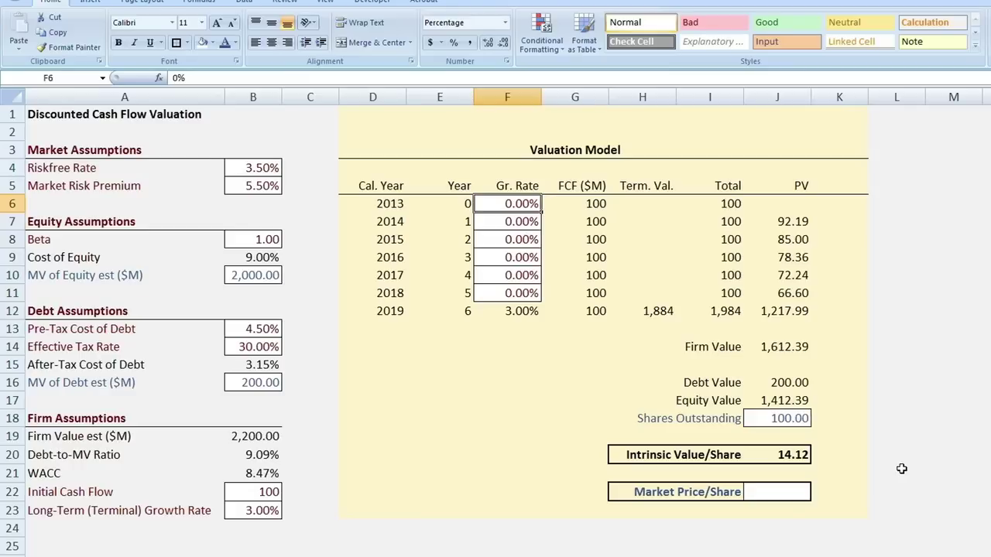
{"action": "type", "text": "5 5 5 5 5 5"}
{"action": "key", "text": "Return"}
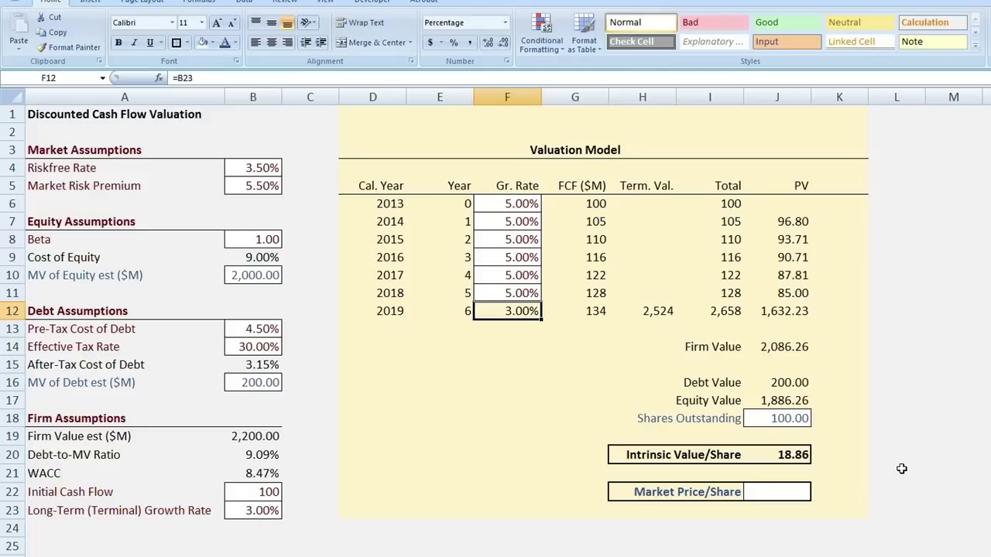
Set only the 2013 growth rate in F6 to 10%.
{"action": "key", "text": "Up"}
{"action": "key", "text": "Up"}
{"action": "key", "text": "Up"}
{"action": "key", "text": "Up"}
{"action": "key", "text": "Up"}
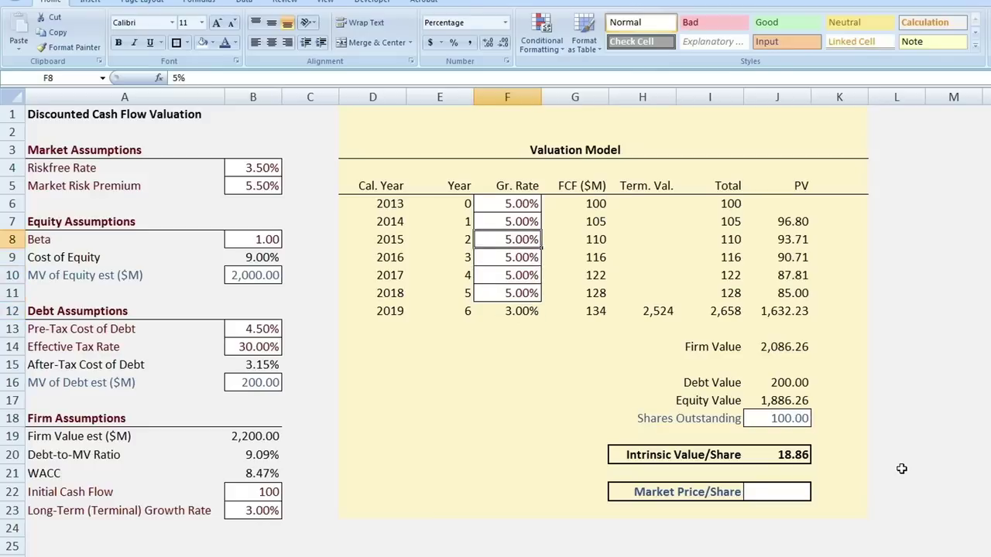
{"action": "key", "text": "Right"}
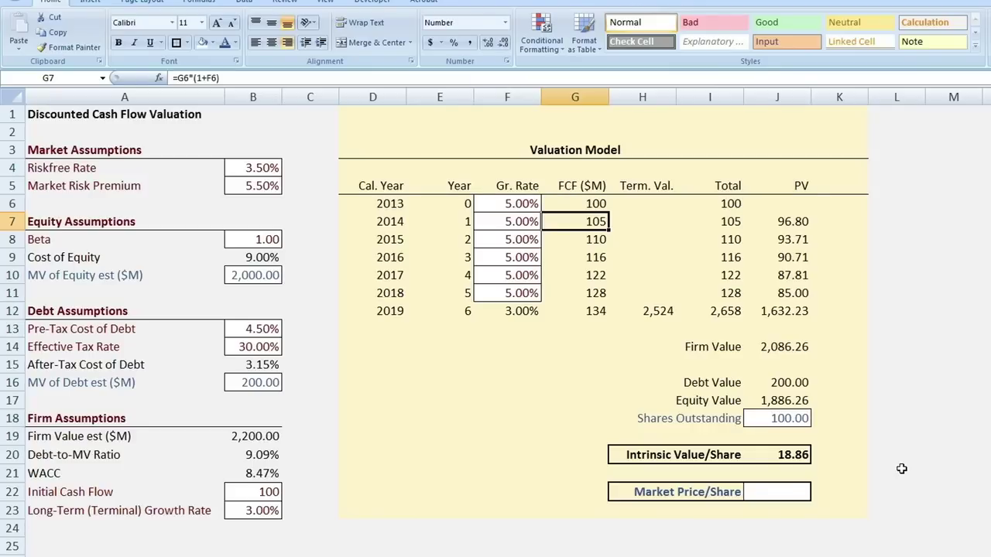
{"action": "key", "text": "Down"}
{"action": "key", "text": "Up"}
{"action": "key", "text": "Left"}
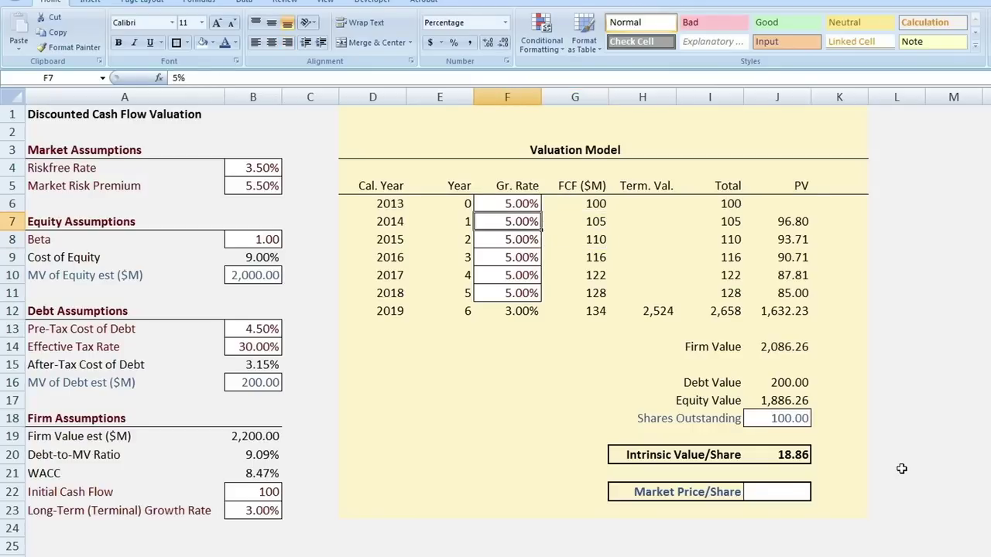
{"action": "key", "text": "Up"}
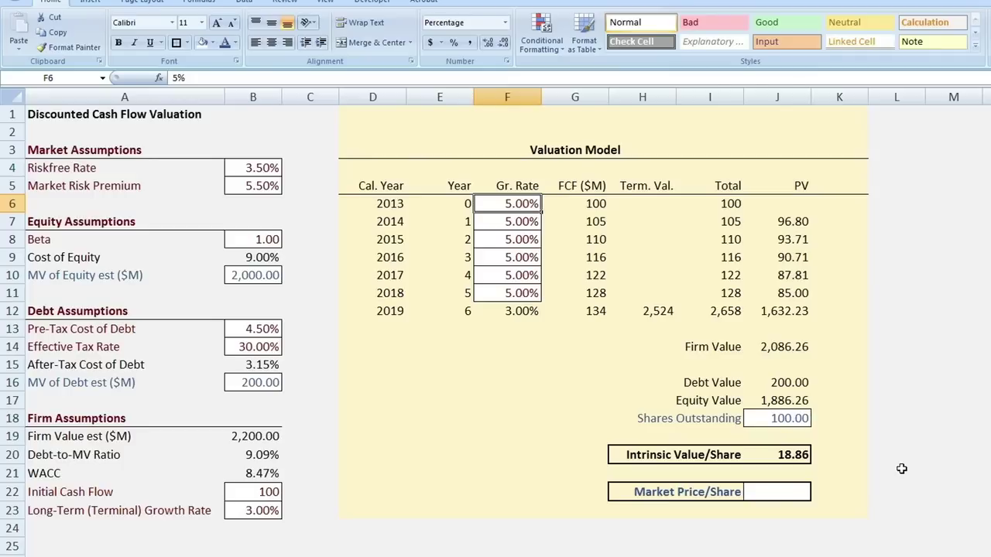
{"action": "type", "text": "10"}
{"action": "key", "text": "Return"}
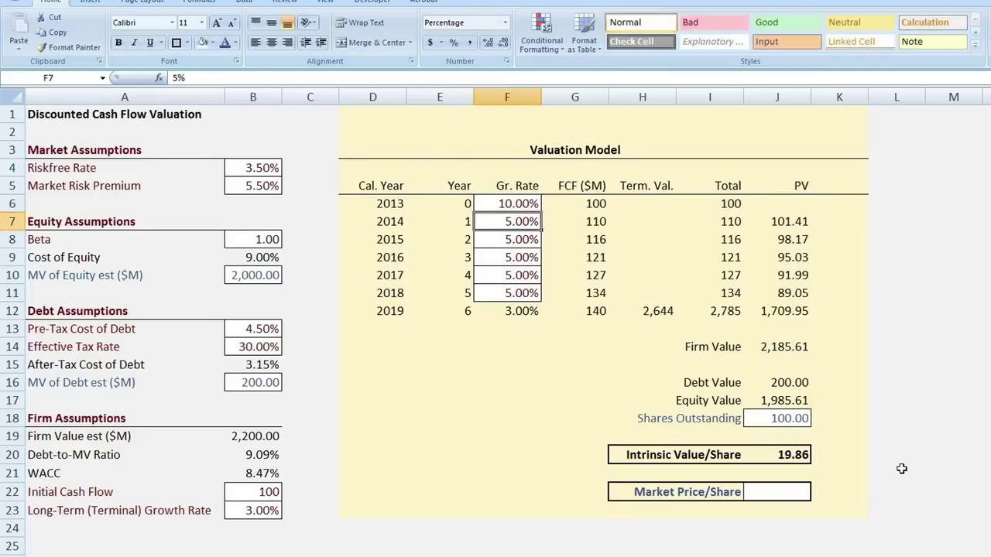